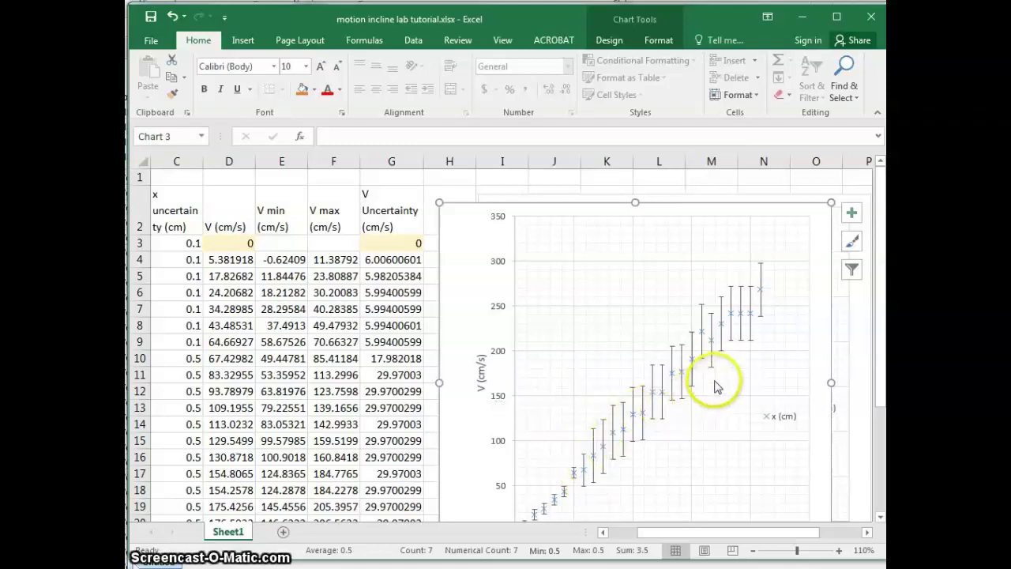
# - Add a trendline to the V (cm/s) versus t (s) chart
pyautogui.scroll(-1, 722, 376)
pyautogui.scroll(1, 715, 375)
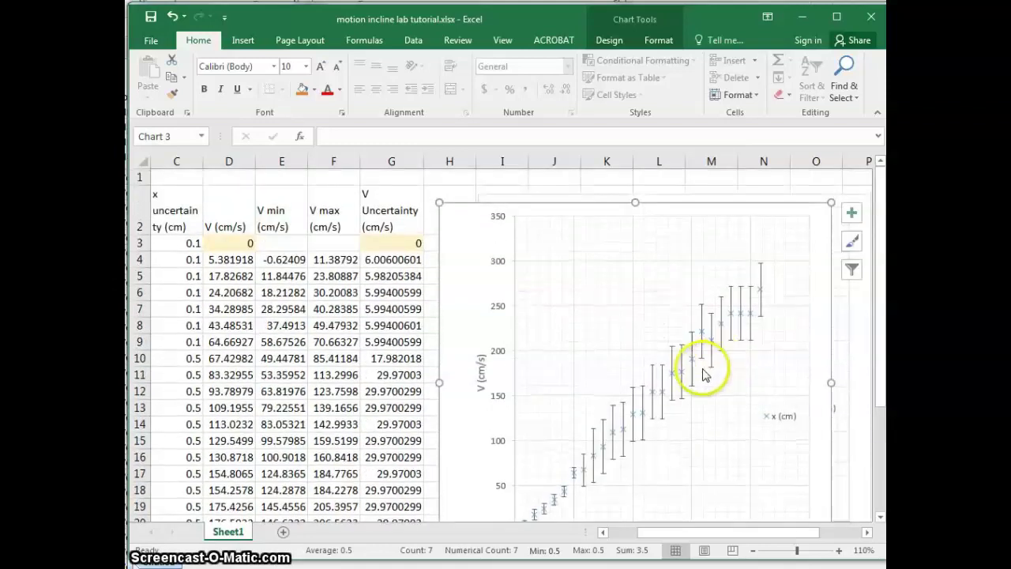
pyautogui.scroll(-1, 701, 358)
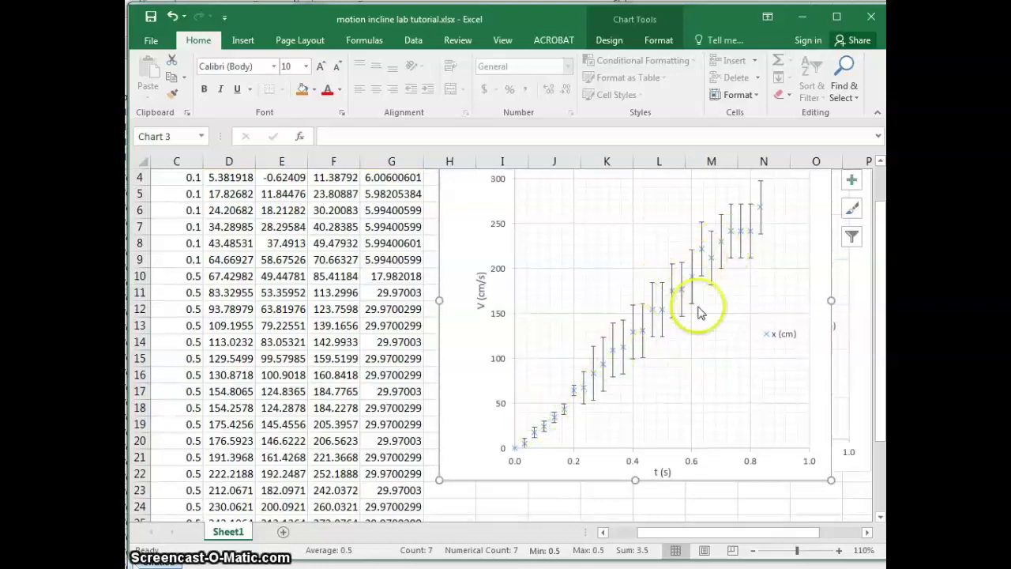
pyautogui.scroll(1, 726, 269)
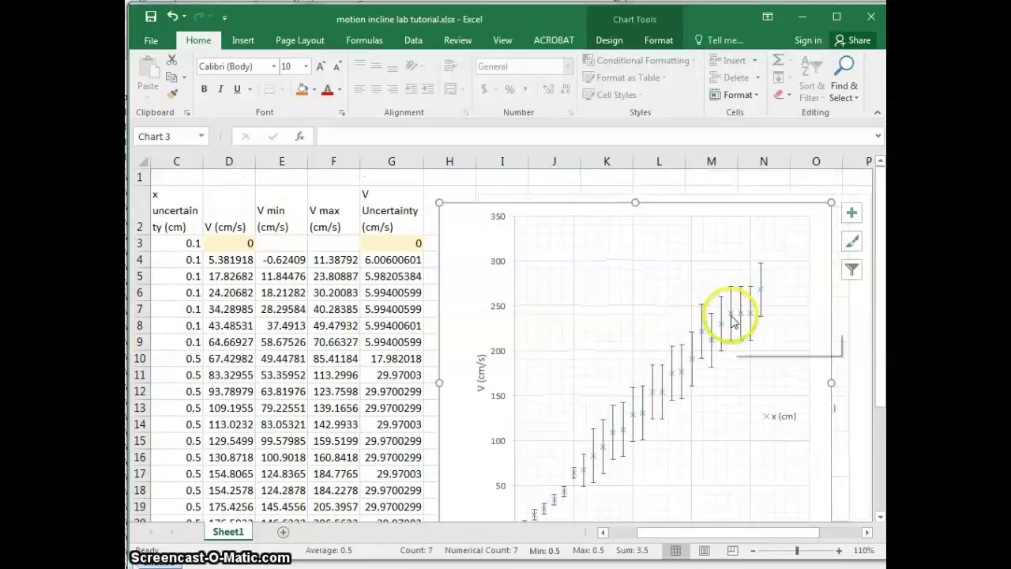
pyautogui.click(852, 214)
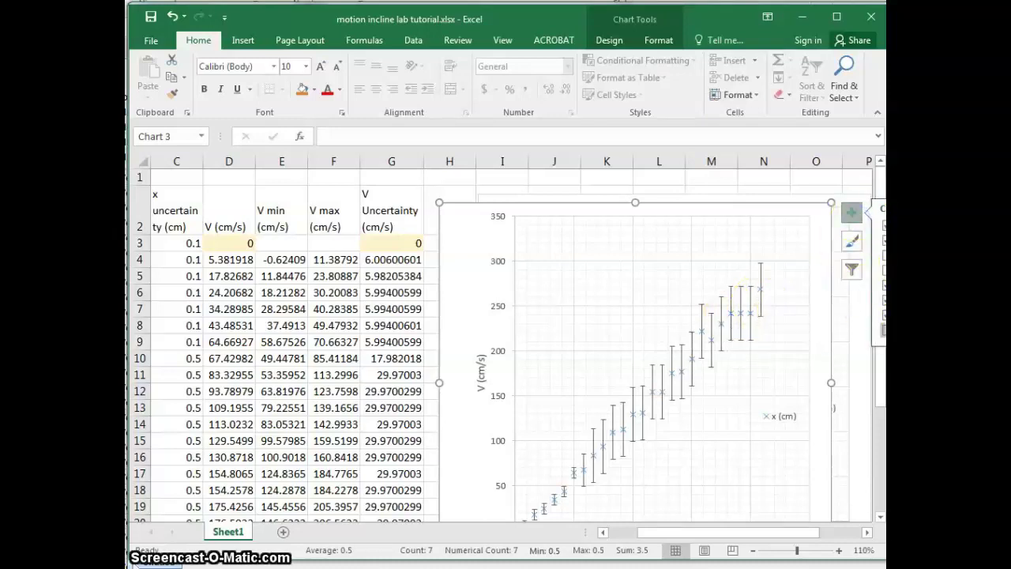
pyautogui.moveTo(717, 534); pyautogui.dragTo(750, 536)
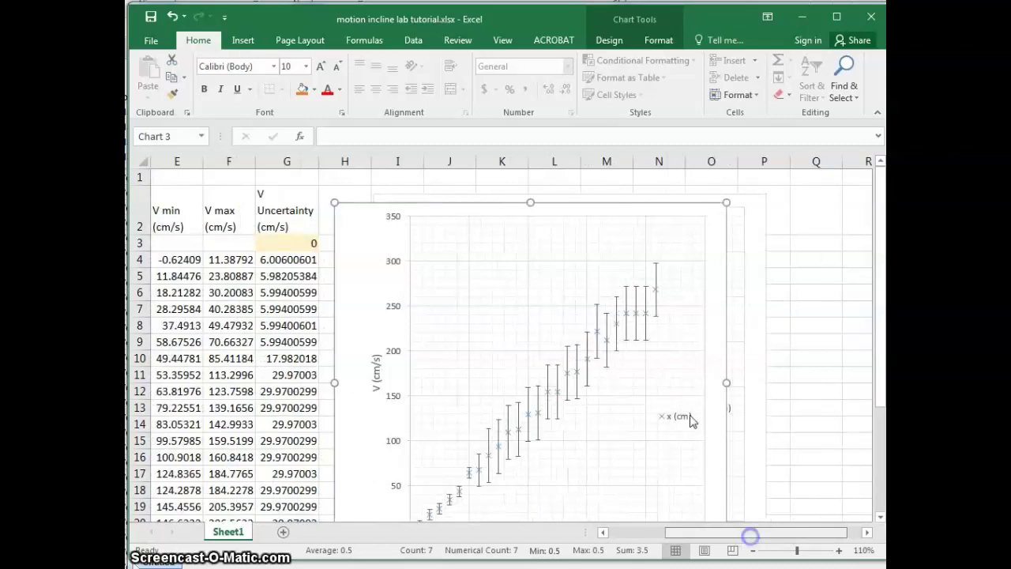
pyautogui.click(747, 212)
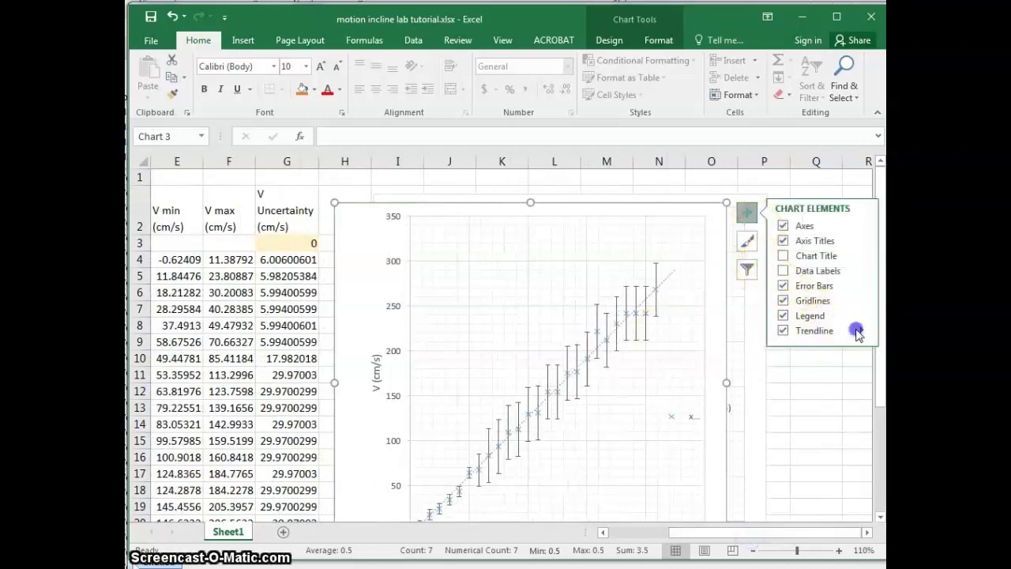
# - Display the linear trendline's equation and R-squared value on the chart
pyautogui.click(693, 533)
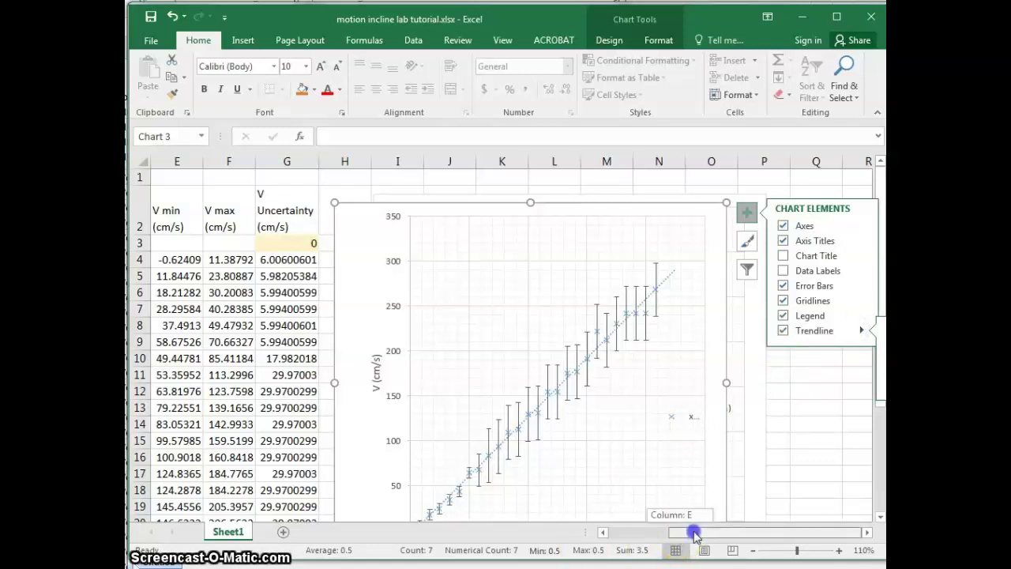
pyautogui.click(861, 330)
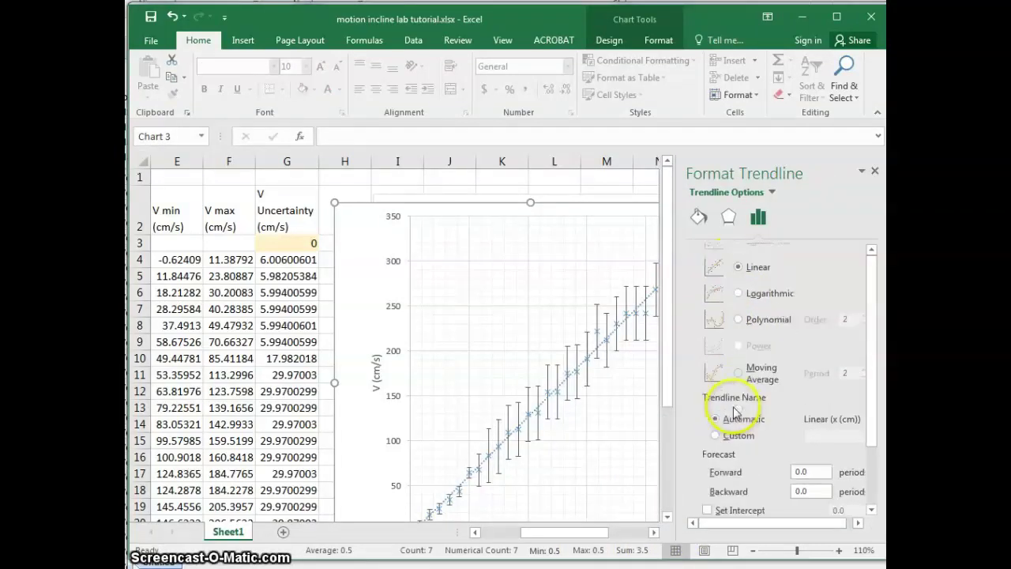
pyautogui.scroll(-1, 733, 411)
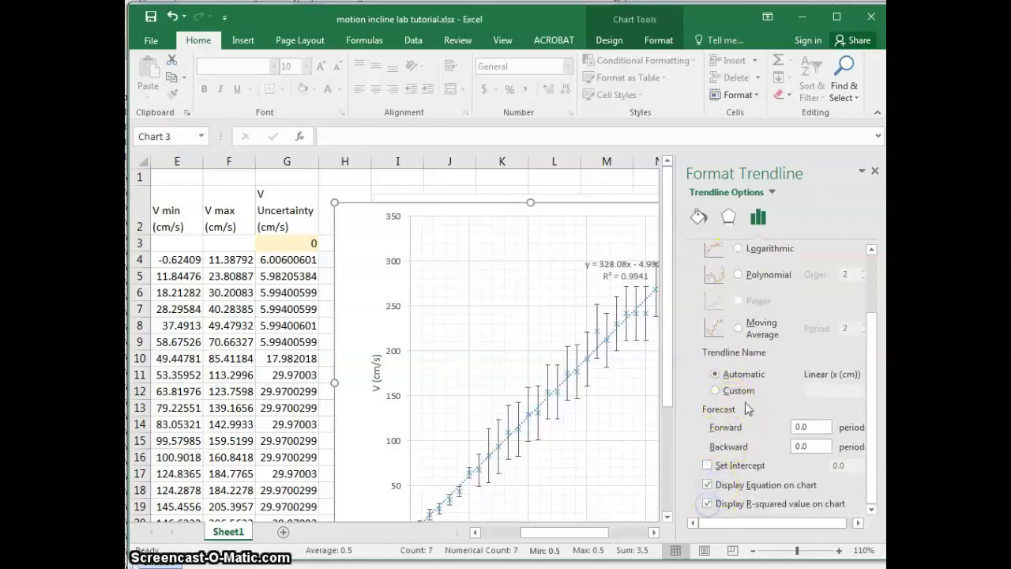
pyautogui.click(875, 173)
# - Move the trendline equation label clear of the error bars and select its intercept term
pyautogui.scroll(-1, 655, 253)
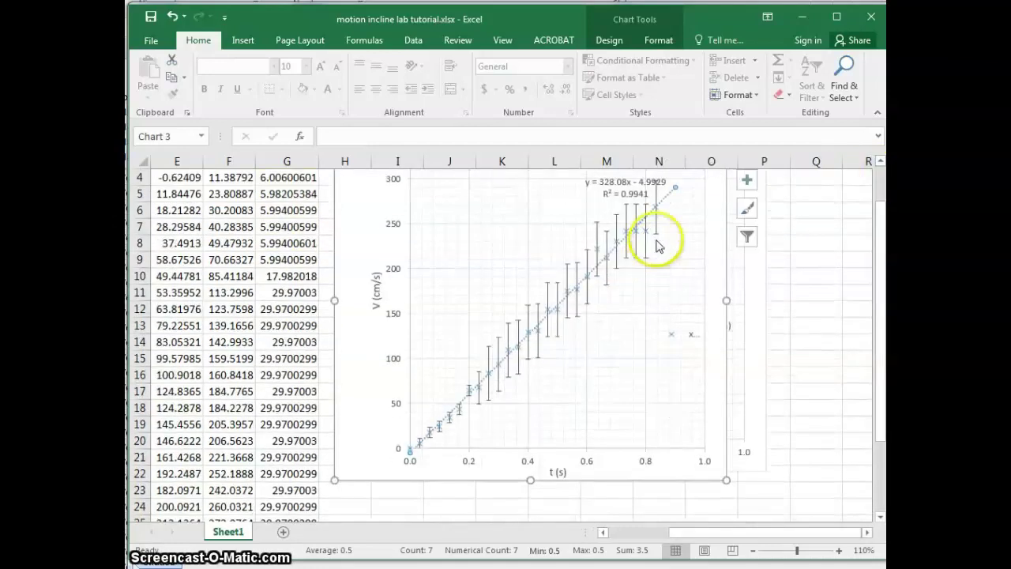
pyautogui.moveTo(879, 311); pyautogui.dragTo(878, 298)
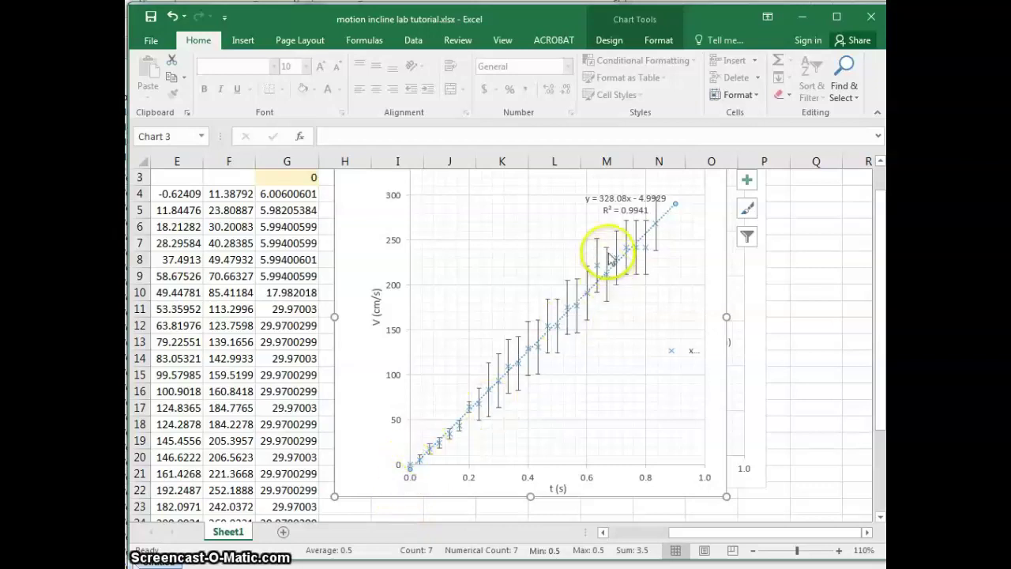
pyautogui.click(635, 204)
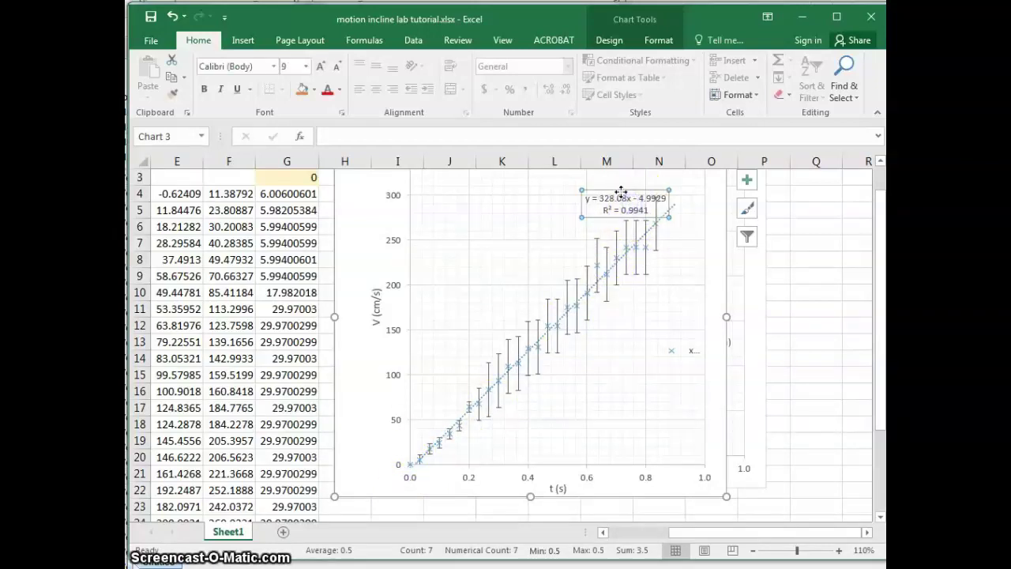
pyautogui.moveTo(600, 192)
pyautogui.mouseDown()
pyautogui.moveTo(575, 190)
pyautogui.moveTo(630, 195)
pyautogui.mouseUp()
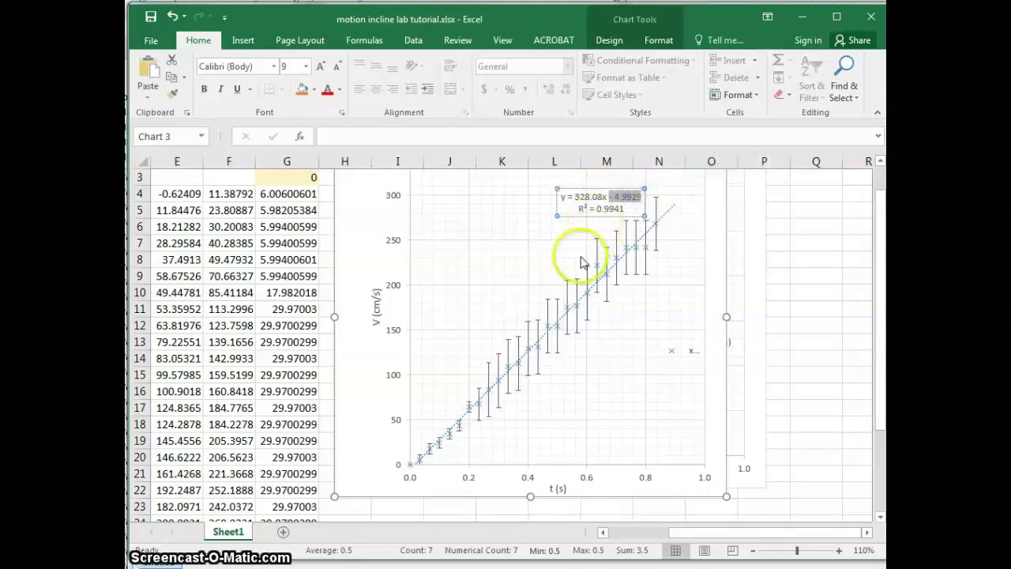
# - Examine how the trendline fits the plotted points and error bars, comparing them with the velocity and uncertainty columns
pyautogui.moveTo(409, 471)
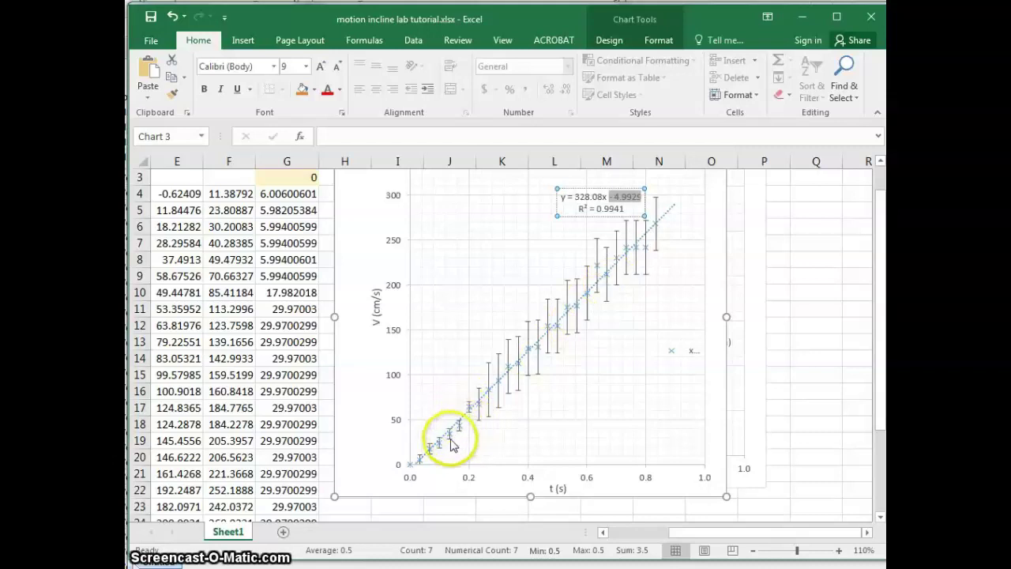
pyautogui.moveTo(688, 532); pyautogui.dragTo(644, 540)
pyautogui.scroll(1, 322, 259)
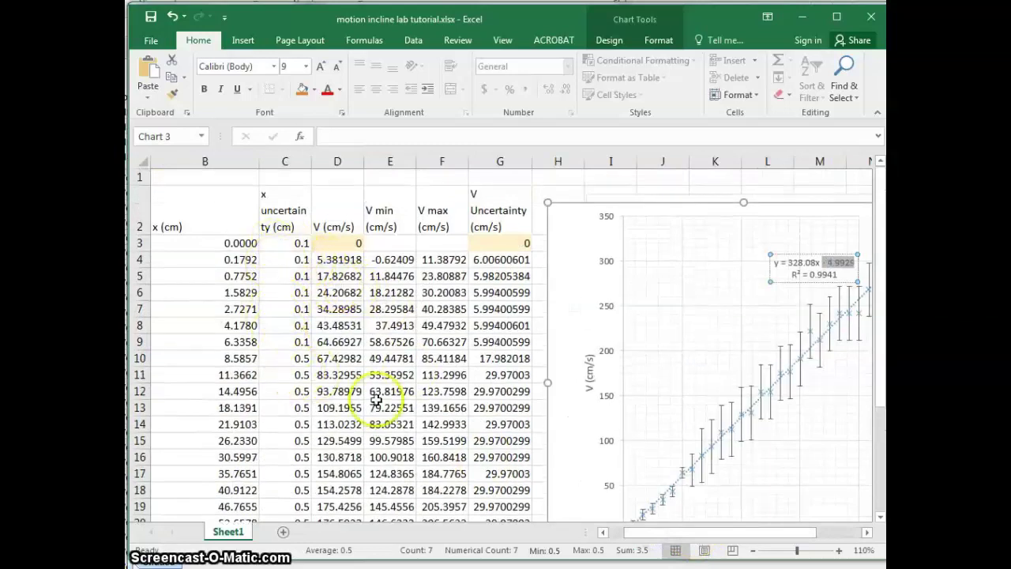
pyautogui.scroll(-1, 671, 458)
pyautogui.moveTo(710, 537); pyautogui.dragTo(742, 537)
pyautogui.scroll(1, 684, 451)
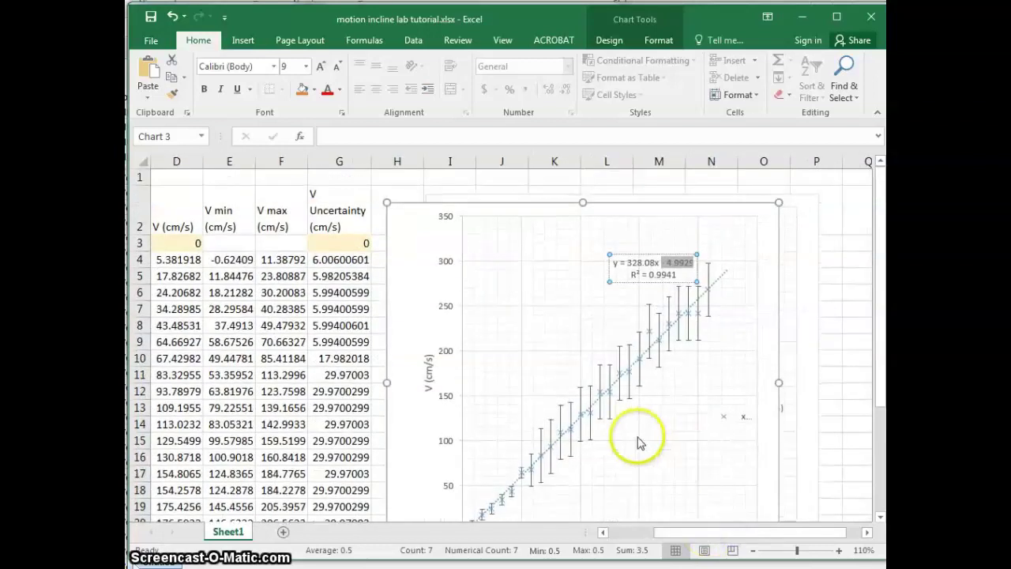
pyautogui.scroll(-1, 632, 406)
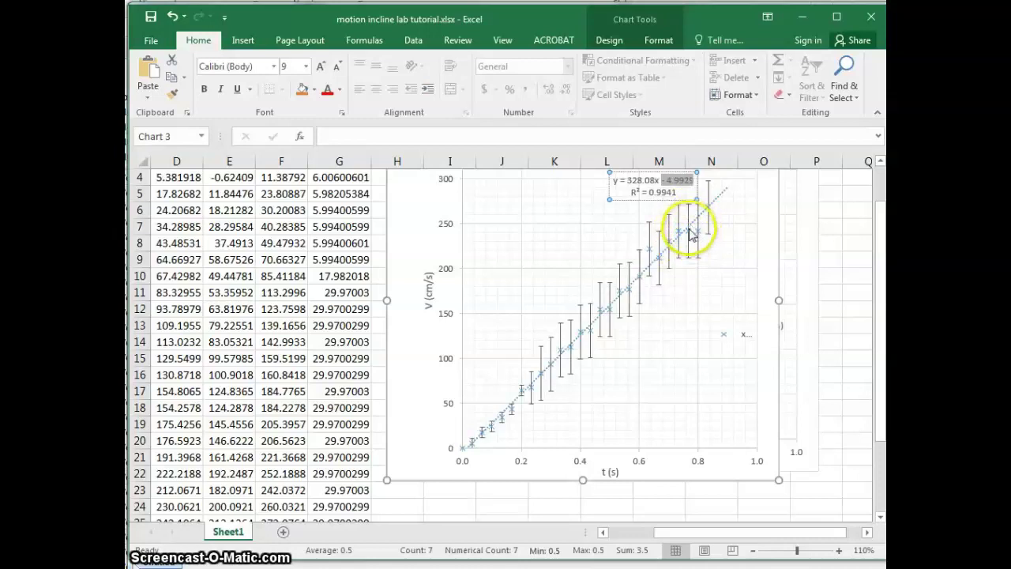
pyautogui.scroll(1, 695, 241)
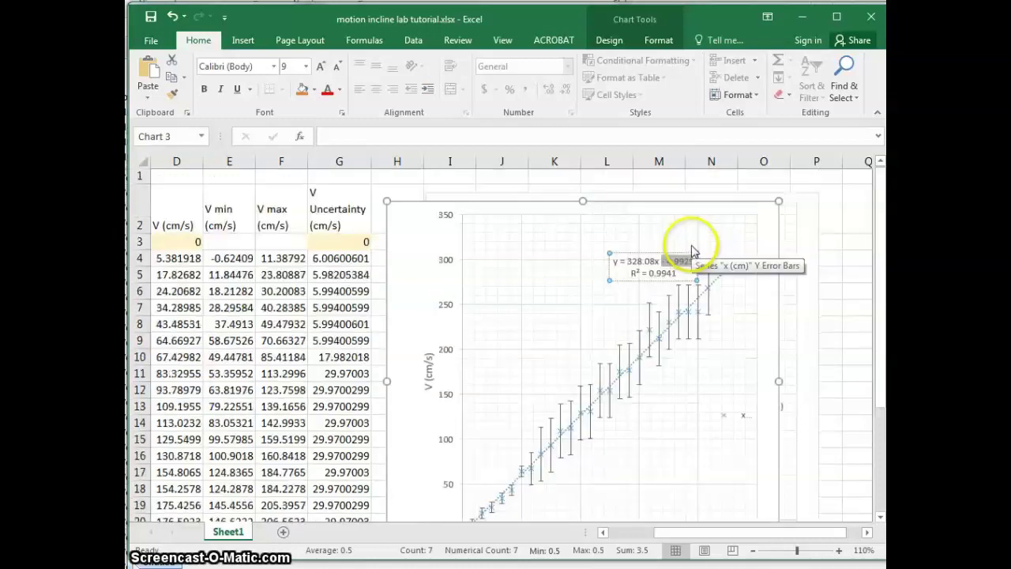
pyautogui.scroll(-1, 623, 387)
pyautogui.scroll(1, 619, 347)
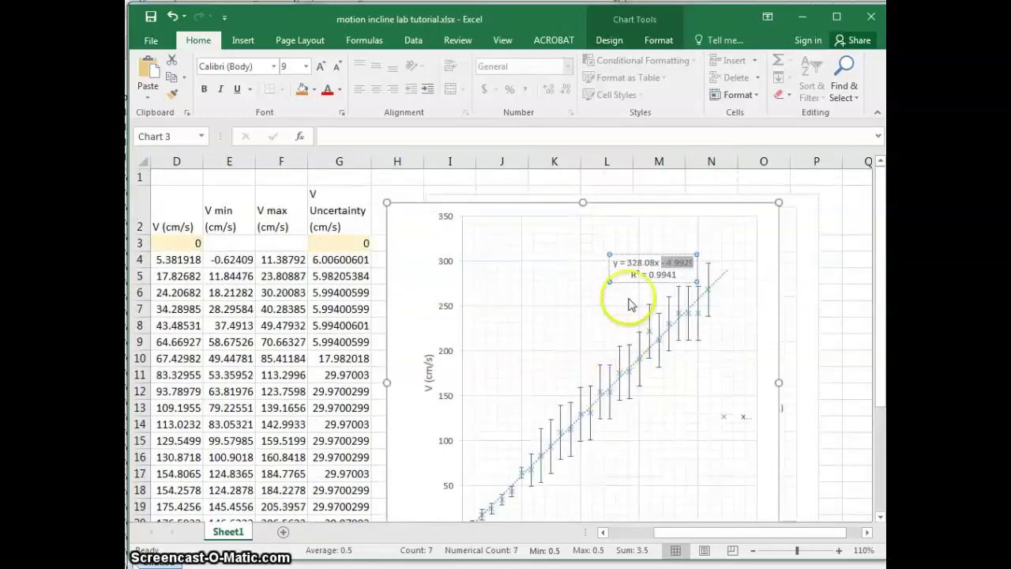
# - Select the slope value in the trendline equation and check it against the plotted line
pyautogui.moveTo(652, 265); pyautogui.dragTo(654, 264)
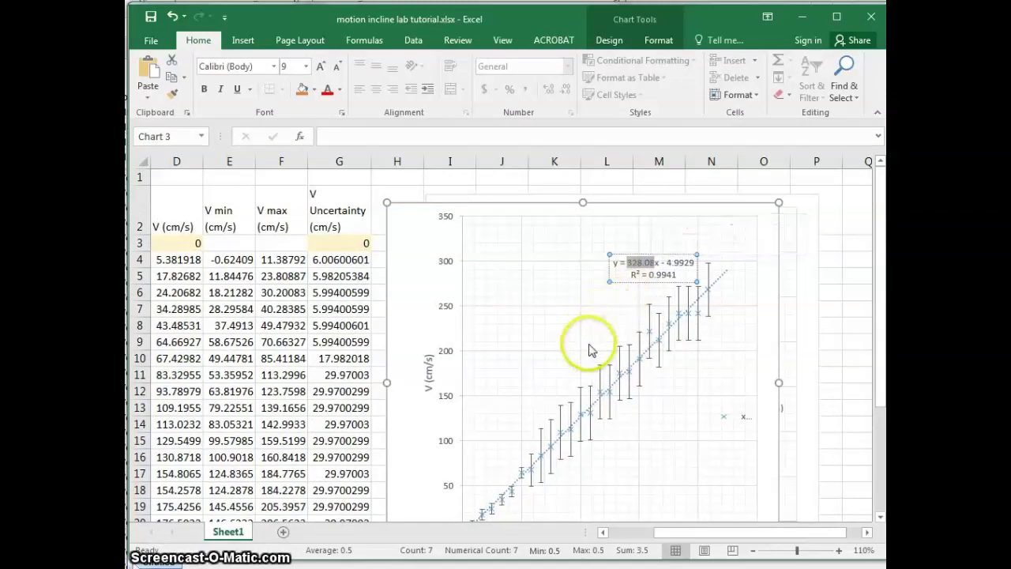
pyautogui.scroll(-1, 591, 350)
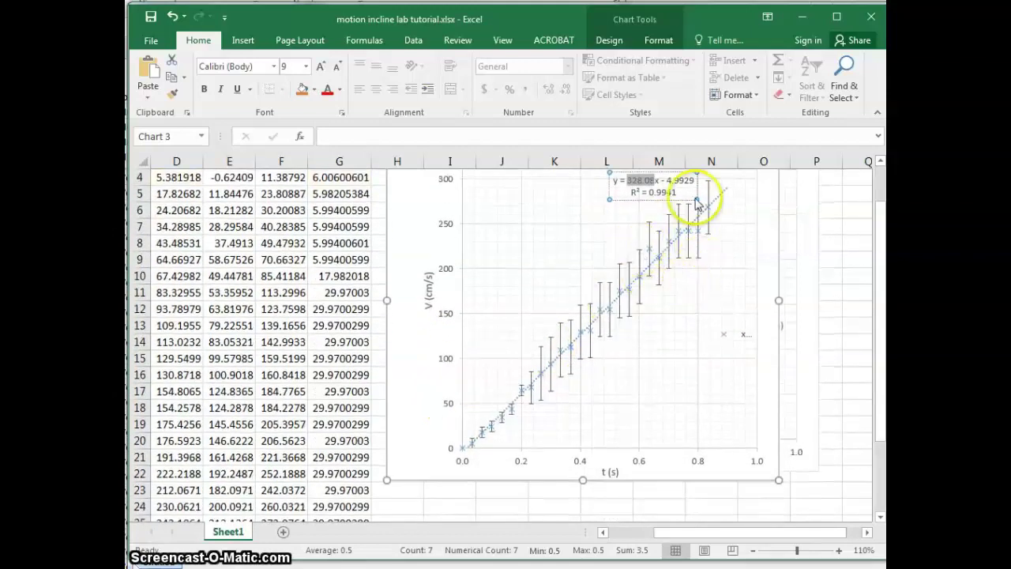
pyautogui.scroll(1, 421, 254)
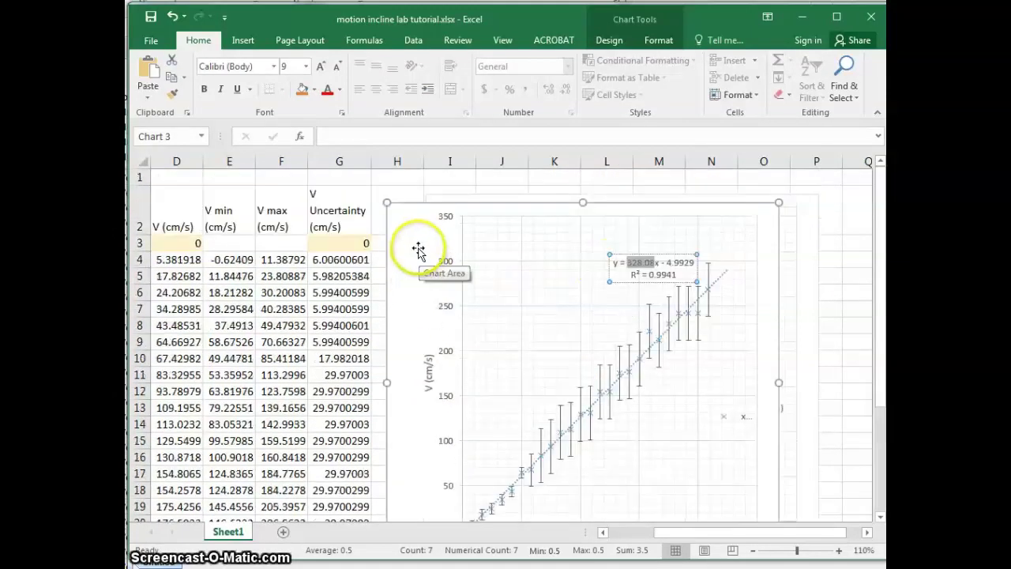
# - Copy the V versus t chart with its trendline and paste the duplicate below the original at cell H25
pyautogui.click(414, 241)
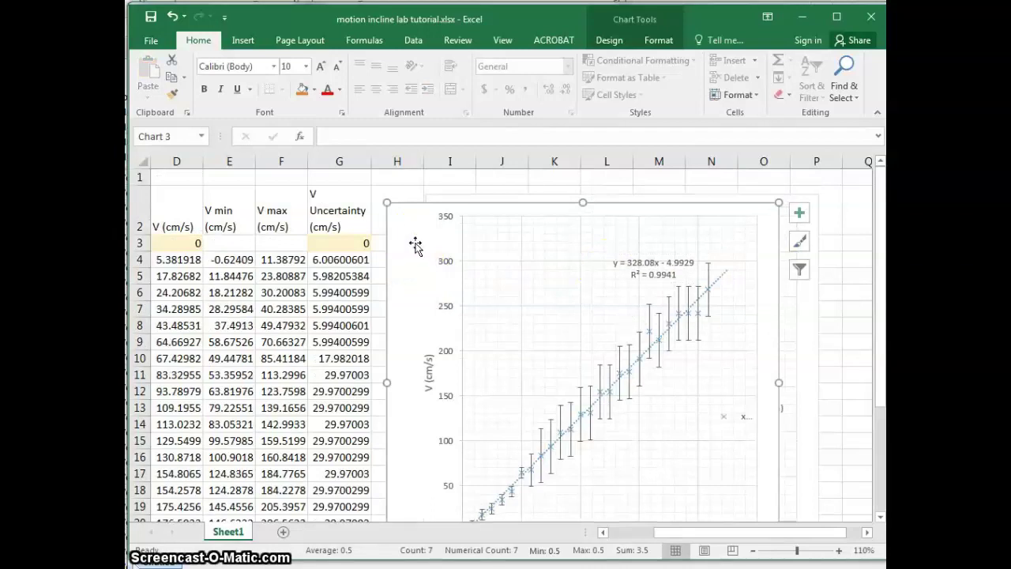
pyautogui.click(413, 239)
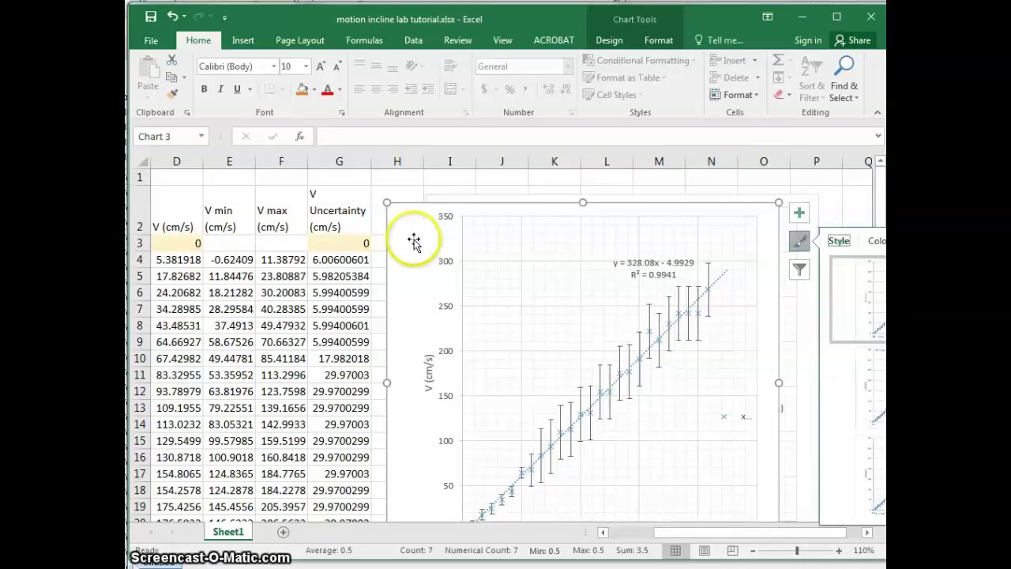
pyautogui.rightClick(412, 238)
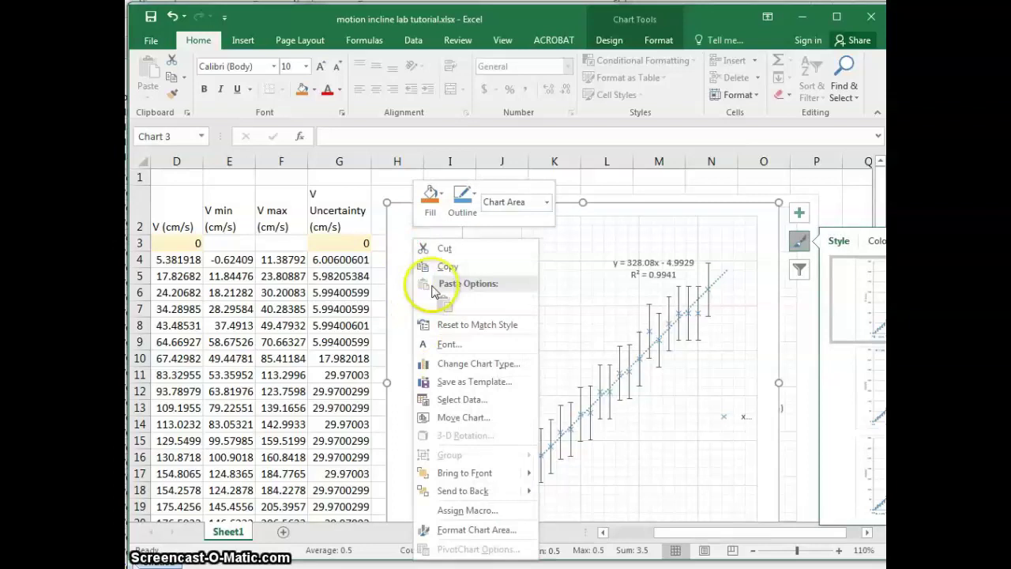
pyautogui.click(417, 266)
pyautogui.click(354, 294)
pyautogui.scroll(-4, 338, 312)
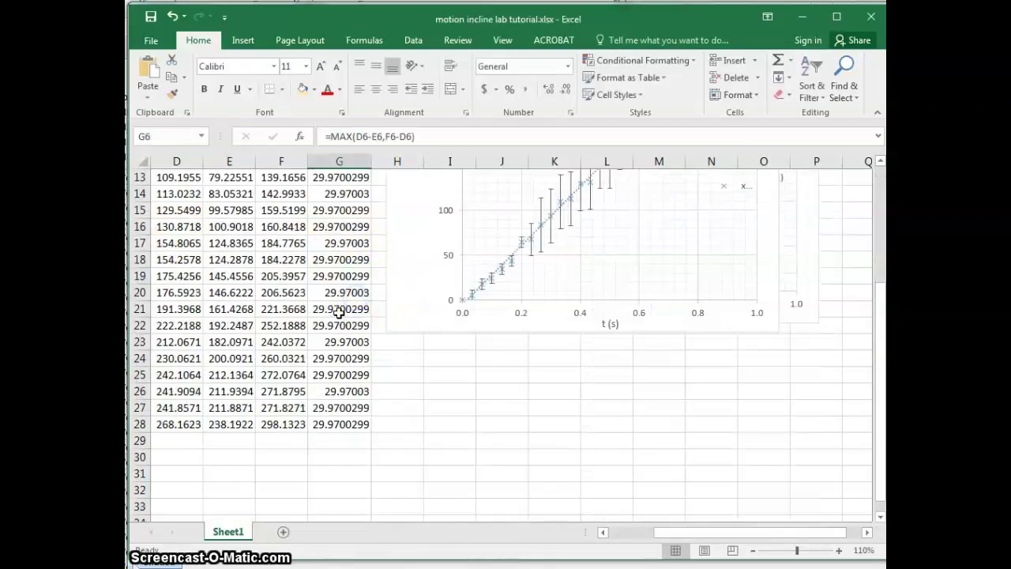
pyautogui.click(409, 373)
pyautogui.hotkey('ctrl', 'v')
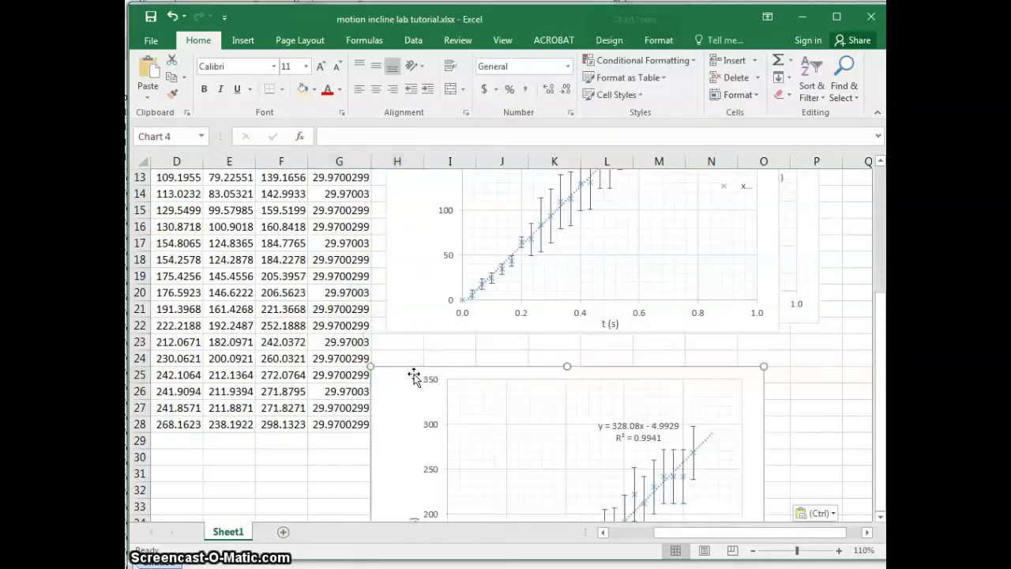
pyautogui.scroll(-4, 413, 375)
# - Open the duplicate chart's data source and bring up its x (cm) series for editing
pyautogui.click(480, 397)
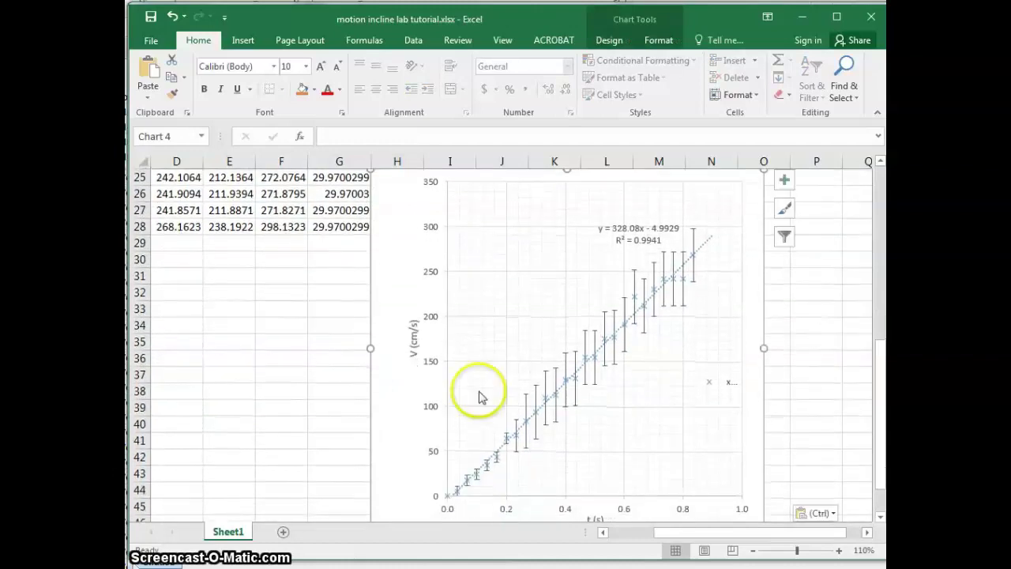
pyautogui.rightClick(539, 338)
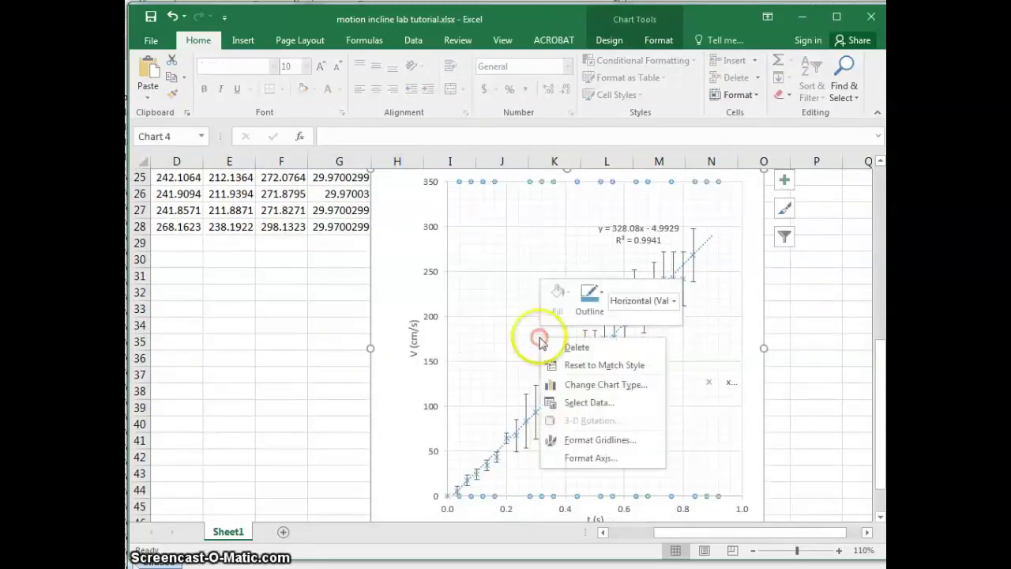
pyautogui.click(463, 479)
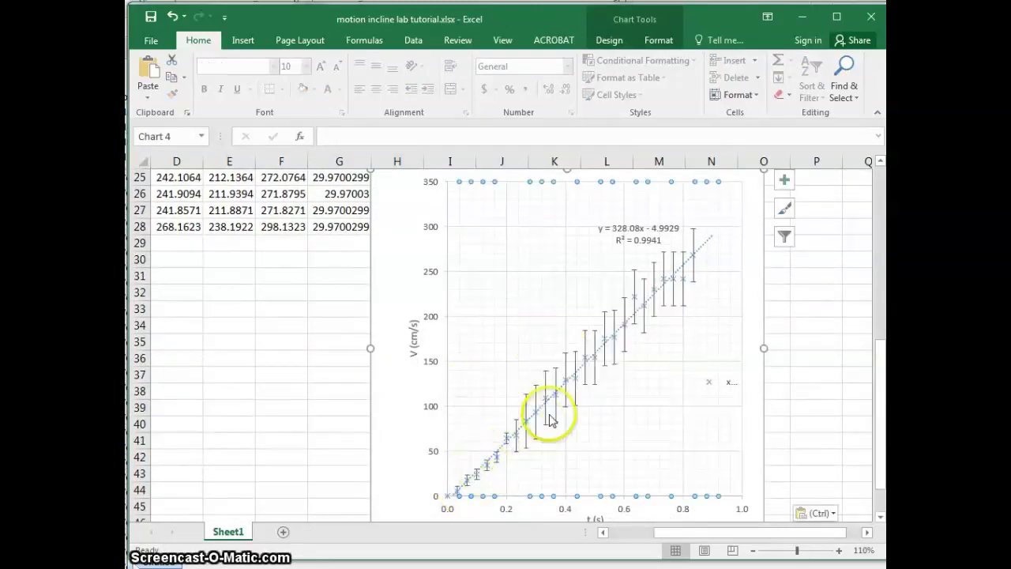
pyautogui.rightClick(534, 299)
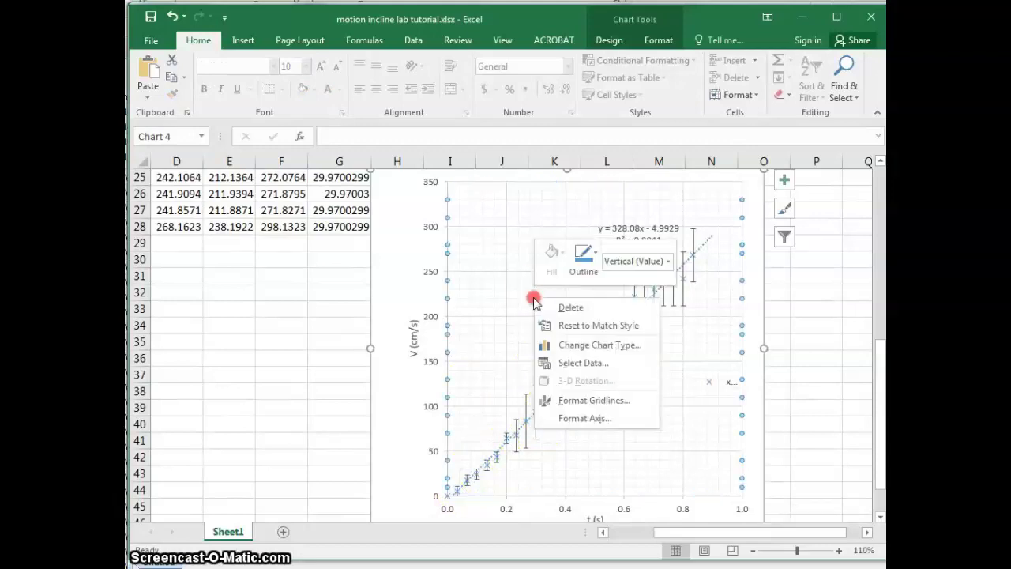
pyautogui.click(583, 363)
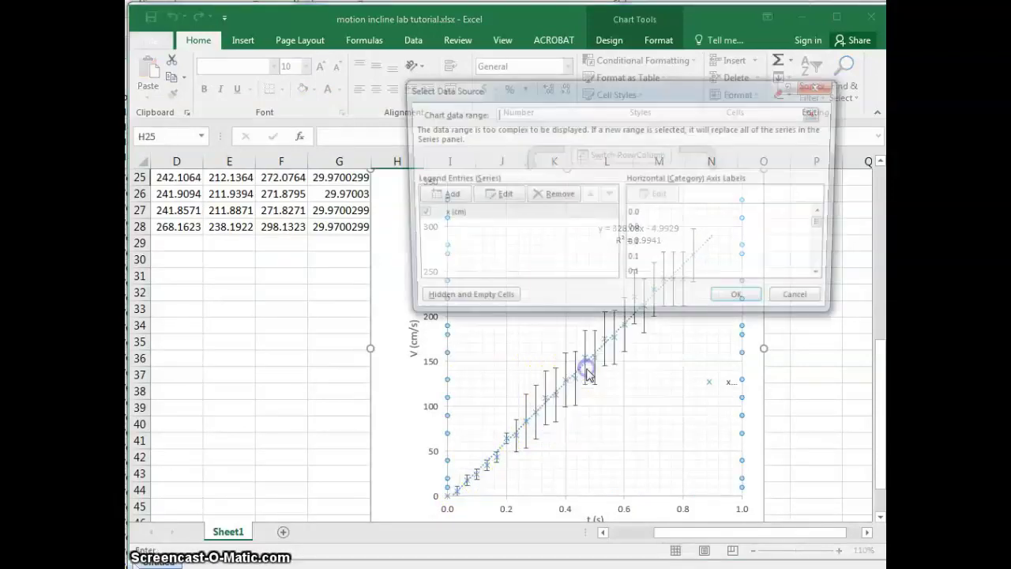
pyautogui.click(496, 197)
pyautogui.click(543, 232)
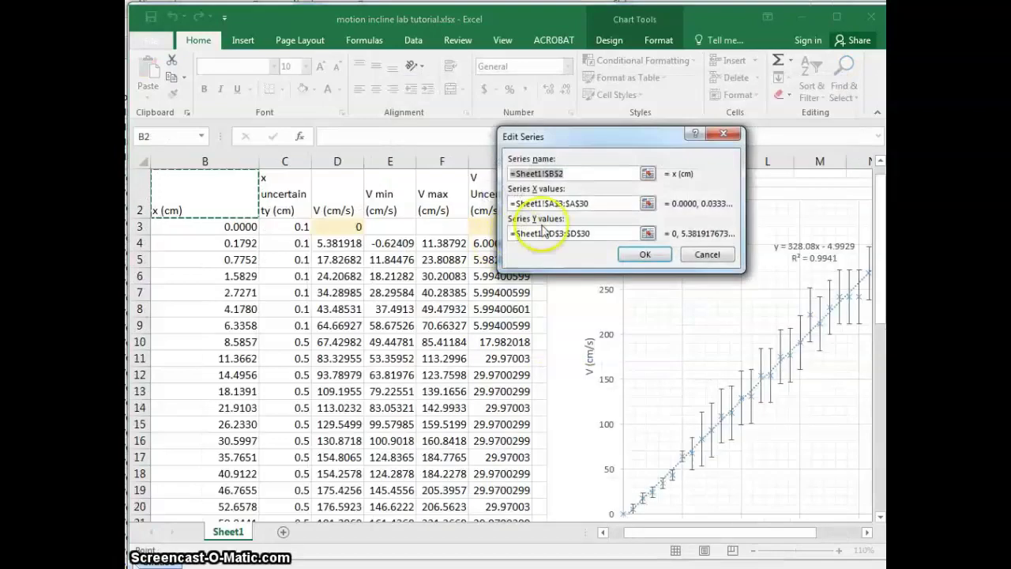
# - Restrict the duplicate chart's series to rows 3 to 20, with X values =Sheet1!$A$3:$A$20 and Y values =Sheet1!$D$3:$D$20
pyautogui.click(592, 205)
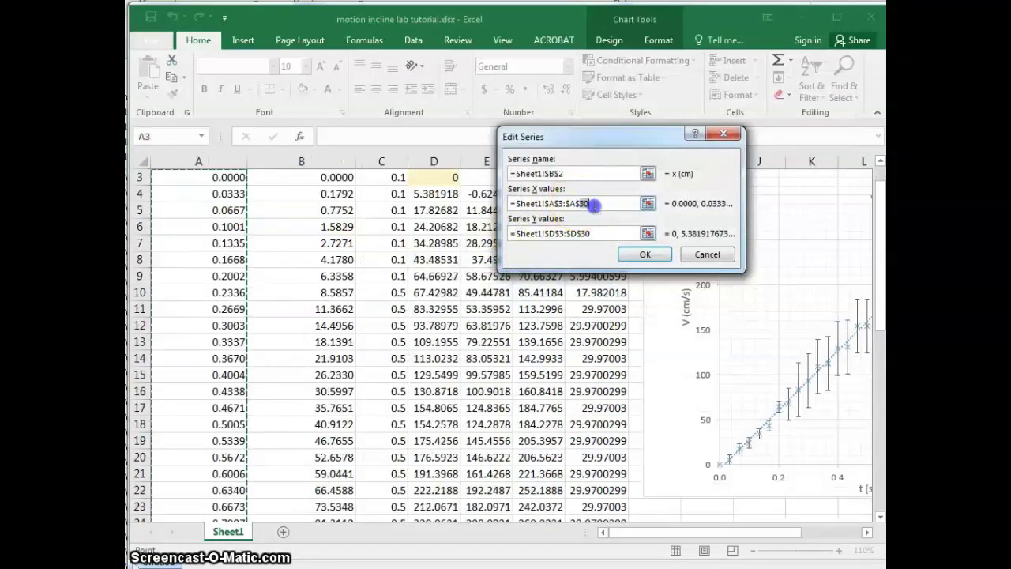
pyautogui.write('20')
pyautogui.moveTo(583, 234); pyautogui.dragTo(598, 240)
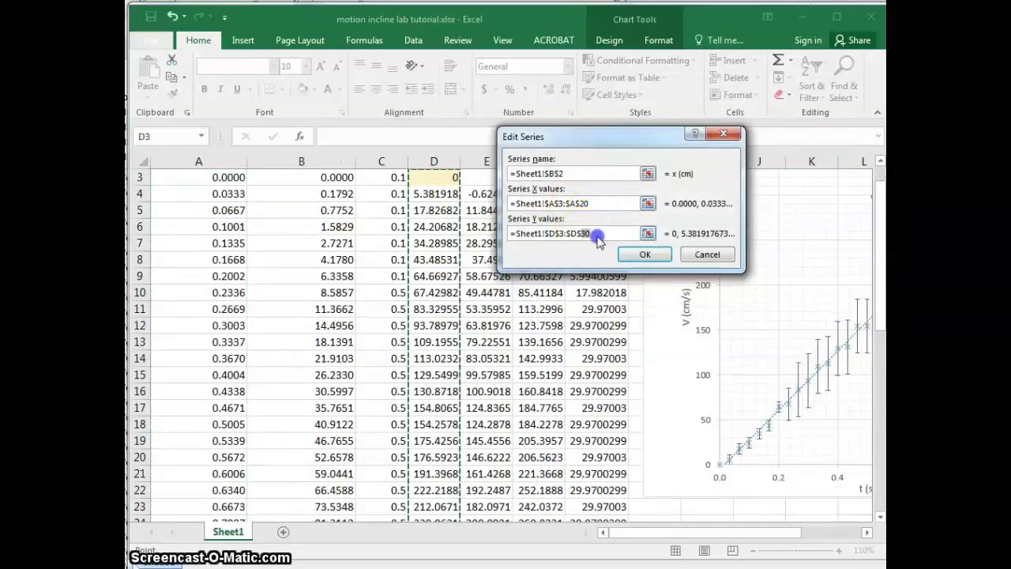
pyautogui.write('2')
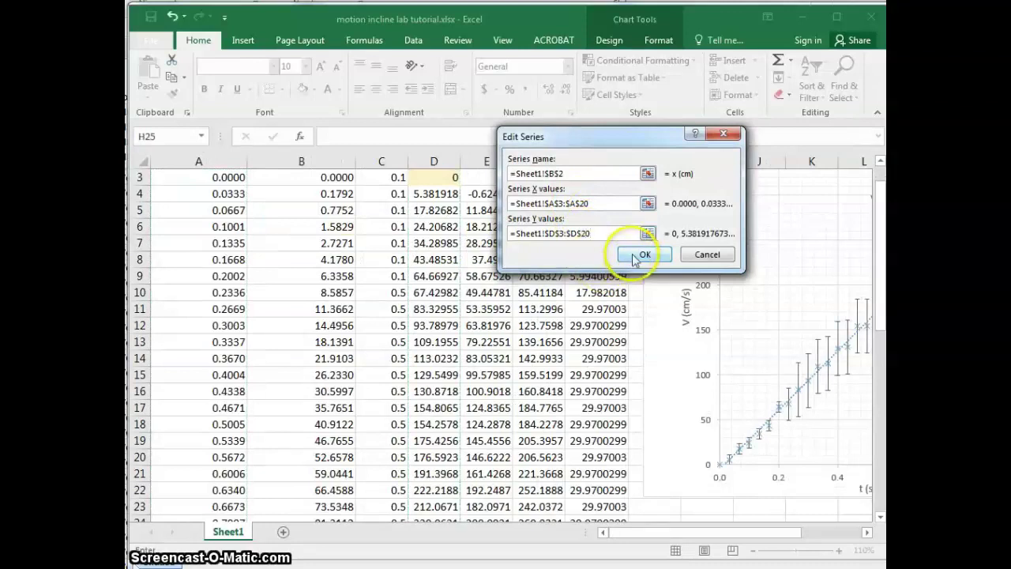
pyautogui.click(640, 255)
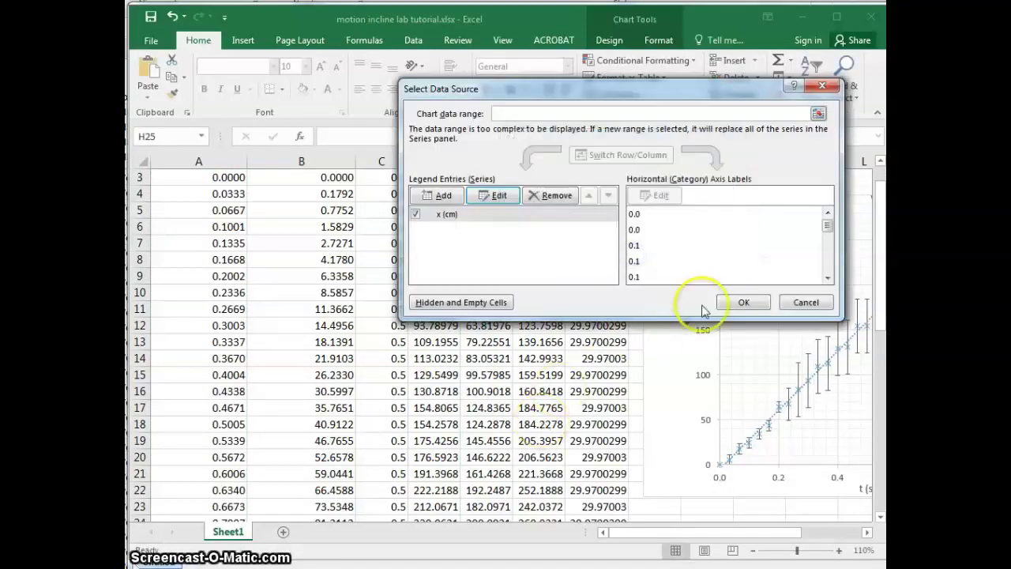
pyautogui.click(729, 304)
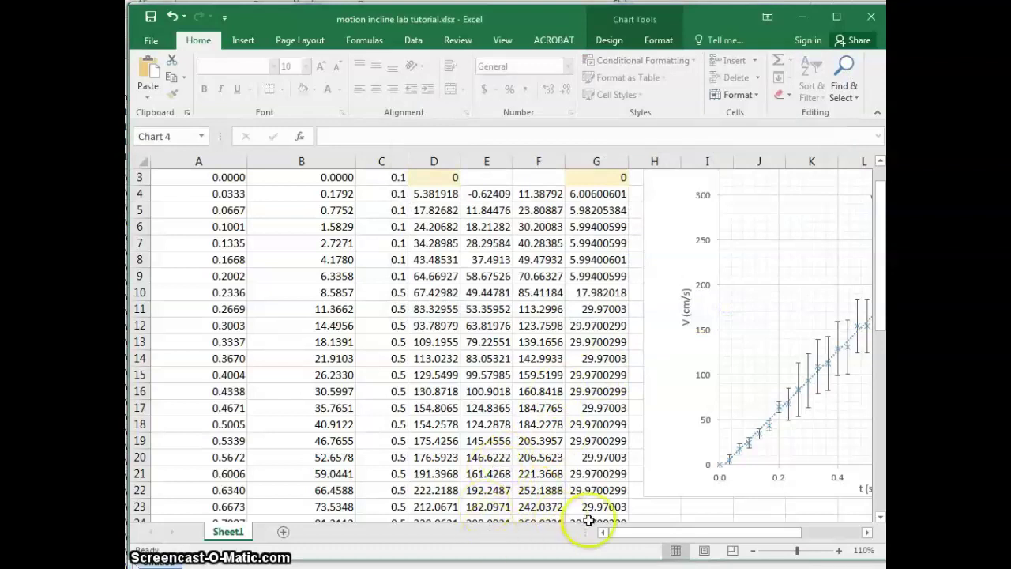
# - Set the maximum bound of the duplicate chart's horizontal t (s) axis to 1.0, matching the original chart
pyautogui.moveTo(638, 530); pyautogui.dragTo(693, 525)
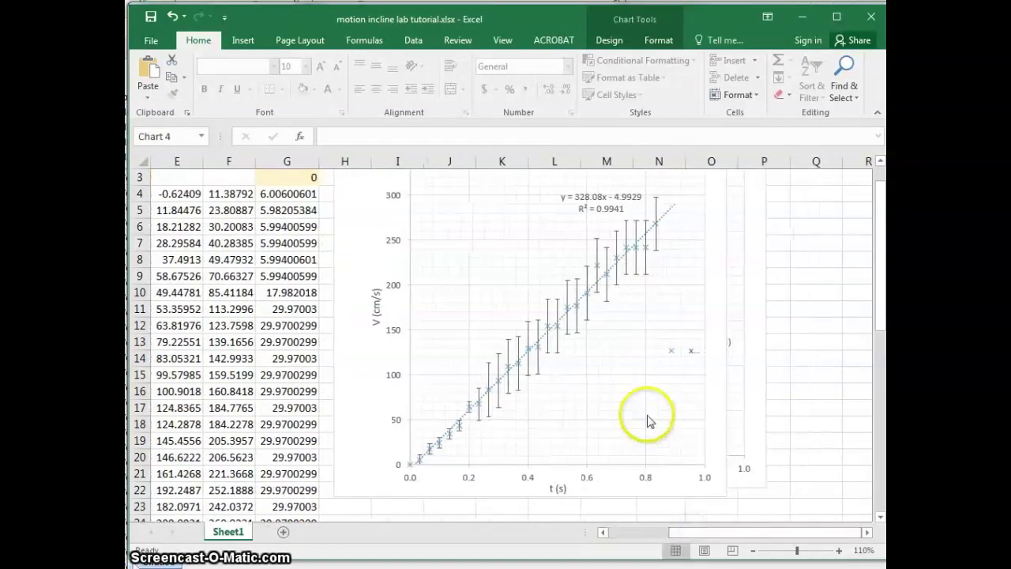
pyautogui.scroll(-9, 613, 388)
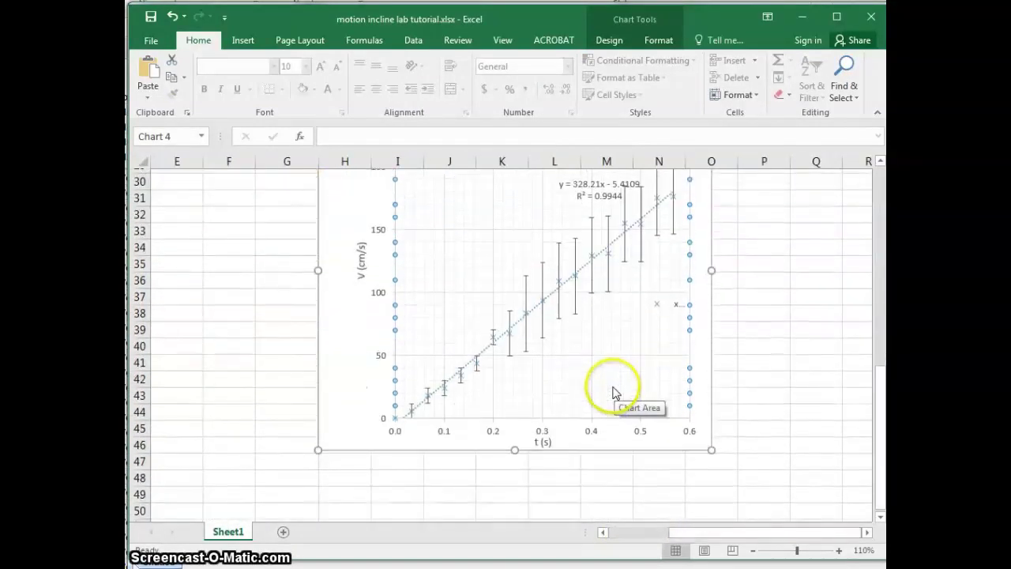
pyautogui.scroll(6, 637, 368)
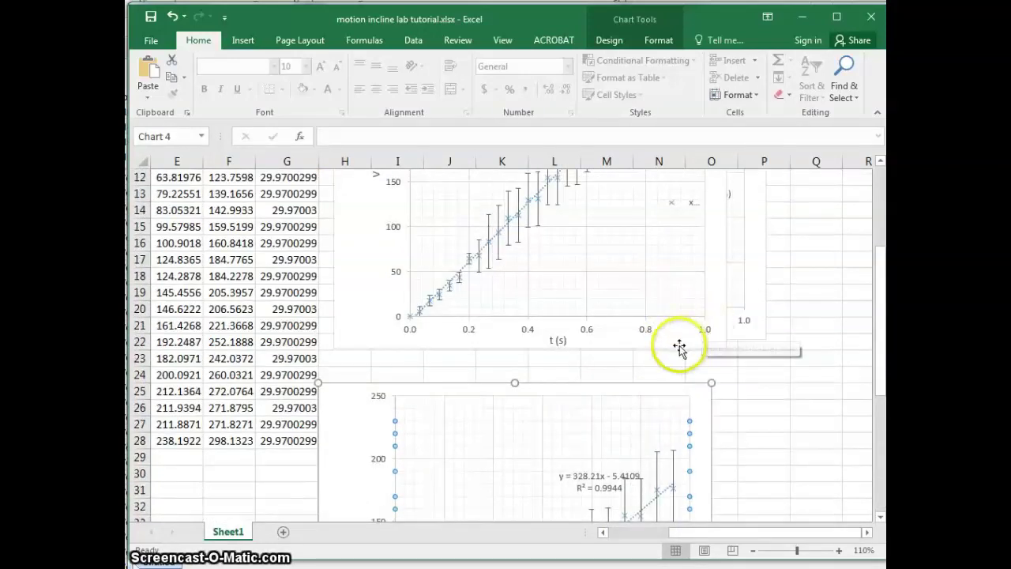
pyautogui.scroll(-7, 679, 347)
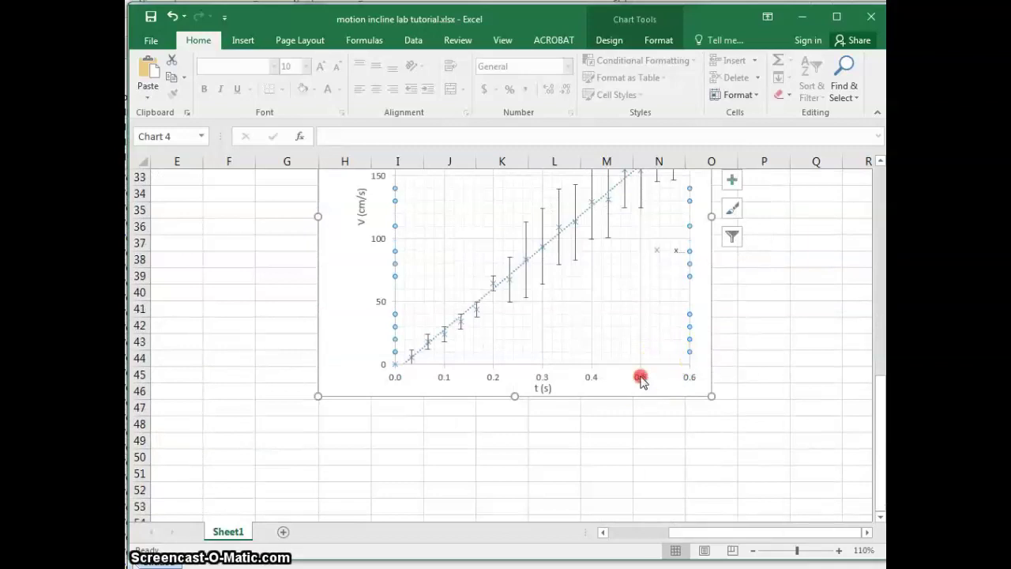
pyautogui.rightClick(642, 380)
pyautogui.click(696, 538)
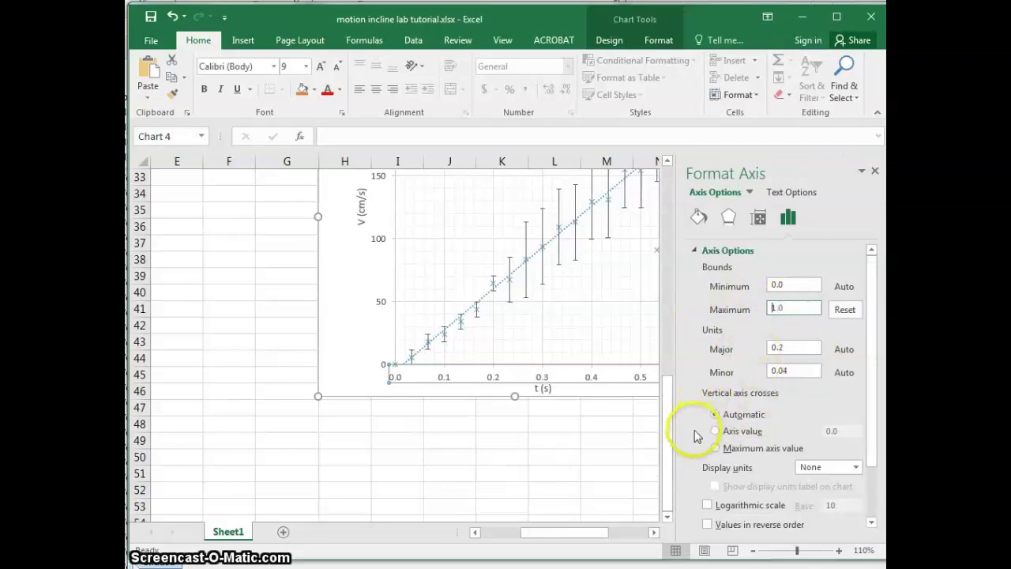
pyautogui.click(584, 427)
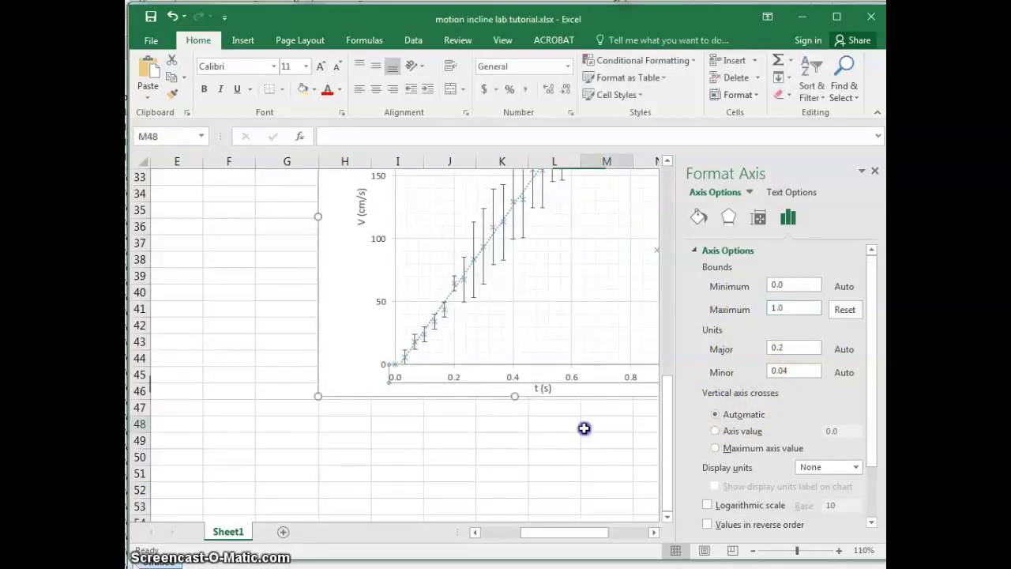
pyautogui.click(874, 175)
# - Compare the trendline equations, R² values and error bars of the full-range chart and the restricted-range chart
pyautogui.scroll(9, 725, 281)
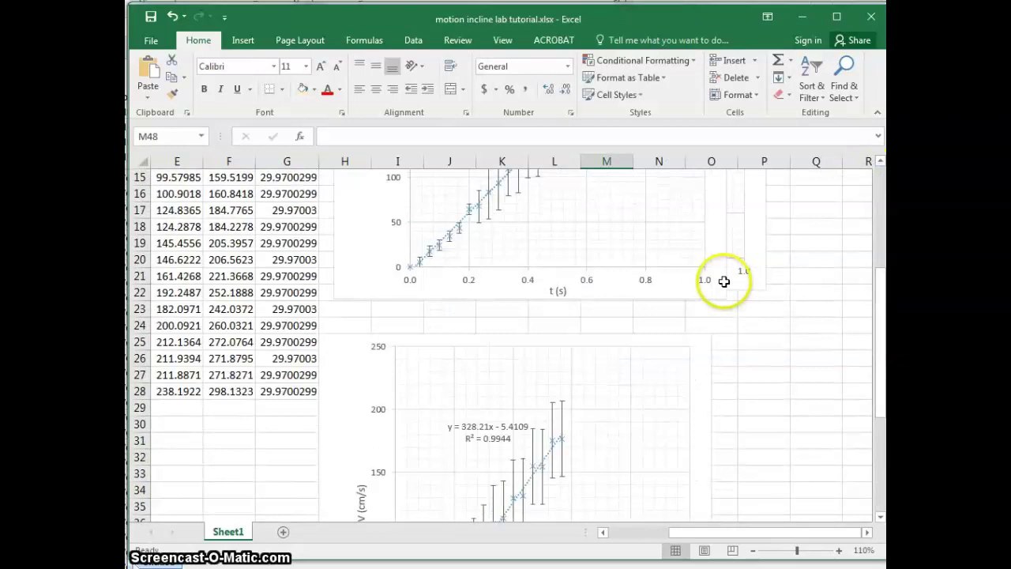
pyautogui.scroll(2, 631, 190)
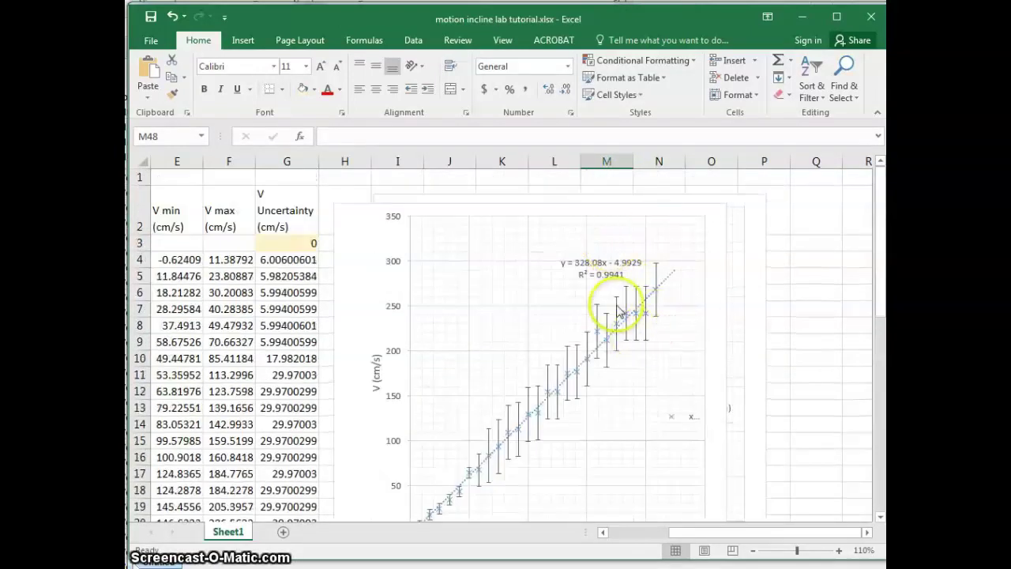
pyautogui.scroll(-8, 652, 259)
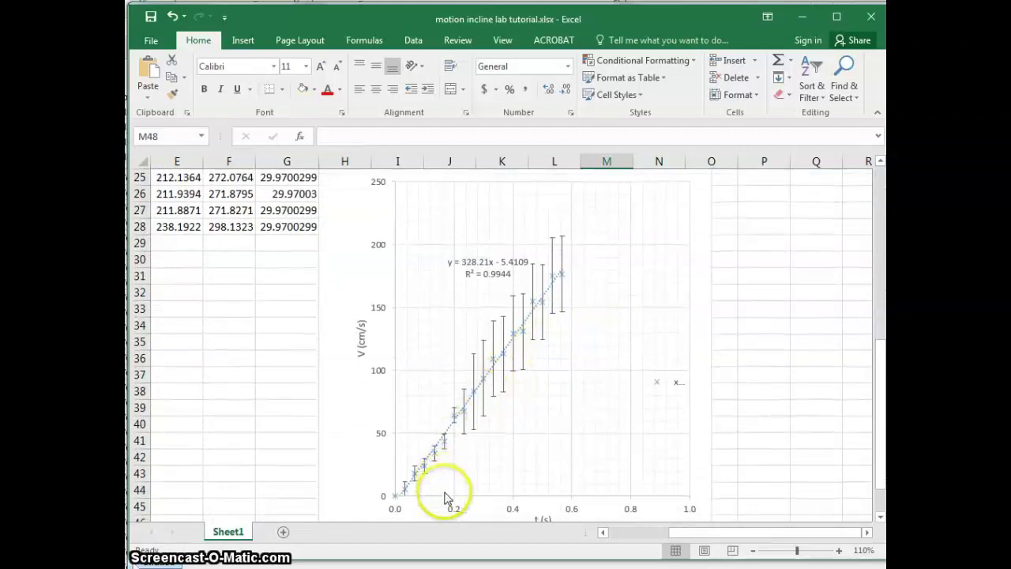
pyautogui.scroll(-1, 490, 300)
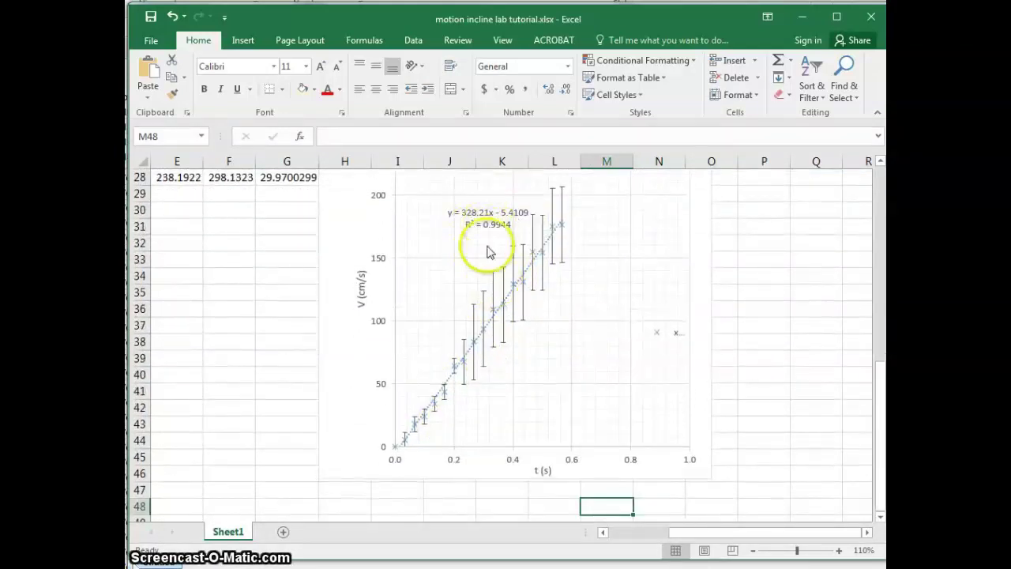
pyautogui.scroll(8, 484, 250)
pyautogui.scroll(1, 486, 258)
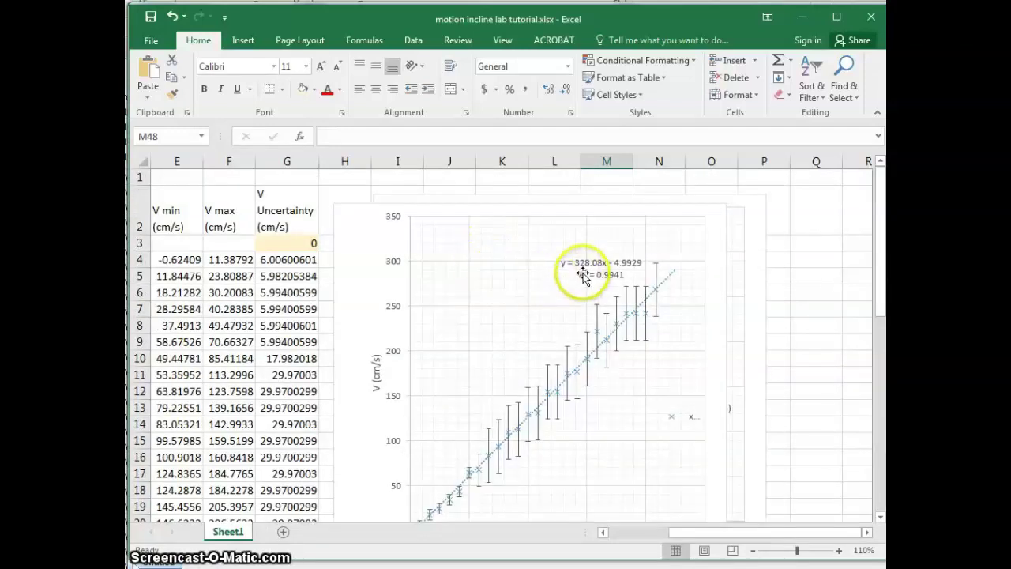
pyautogui.scroll(-4, 638, 264)
pyautogui.scroll(4, 583, 282)
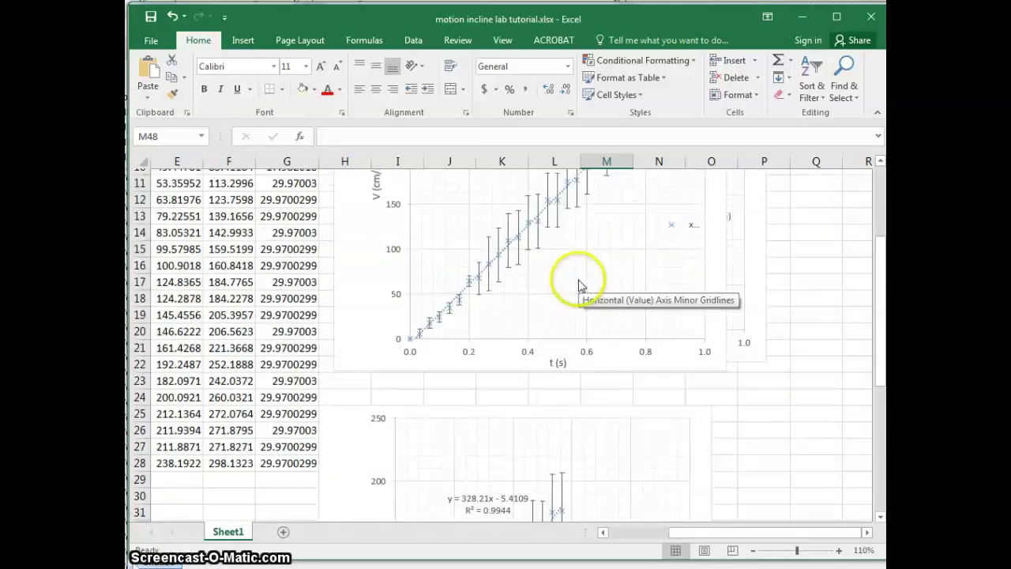
pyautogui.scroll(-6, 608, 281)
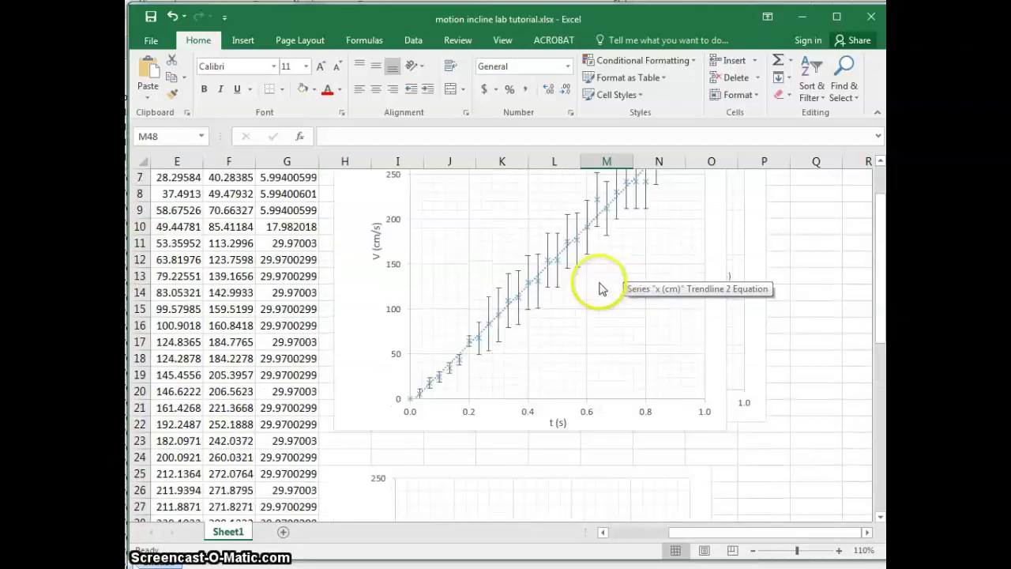
pyautogui.scroll(5, 513, 357)
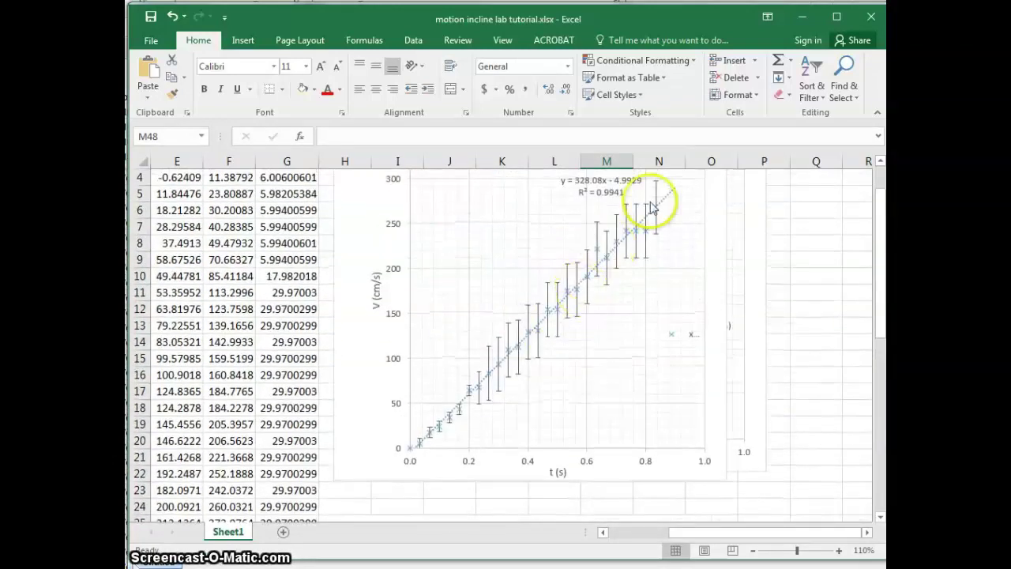
pyautogui.scroll(-8, 564, 327)
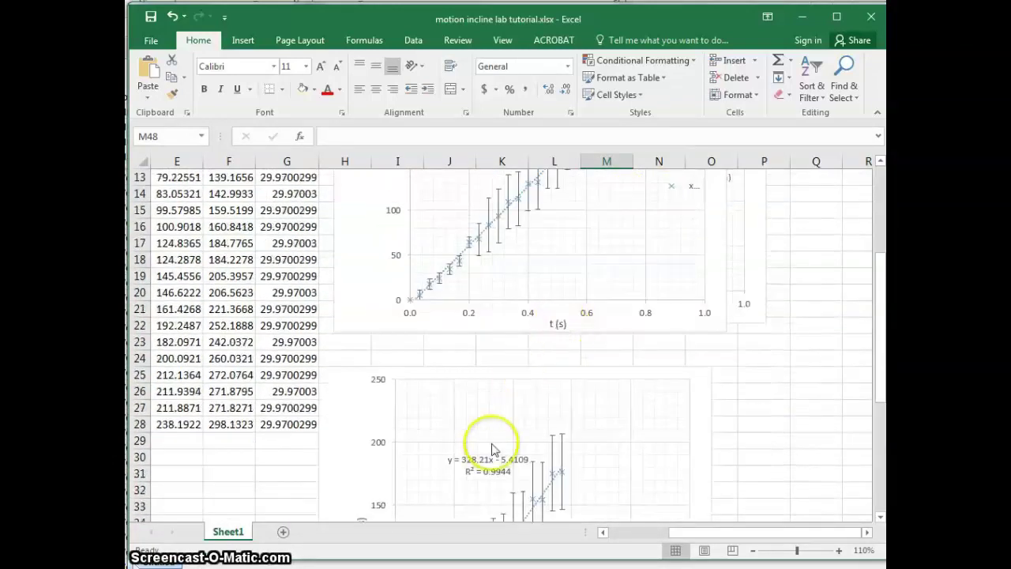
pyautogui.scroll(-1, 474, 434)
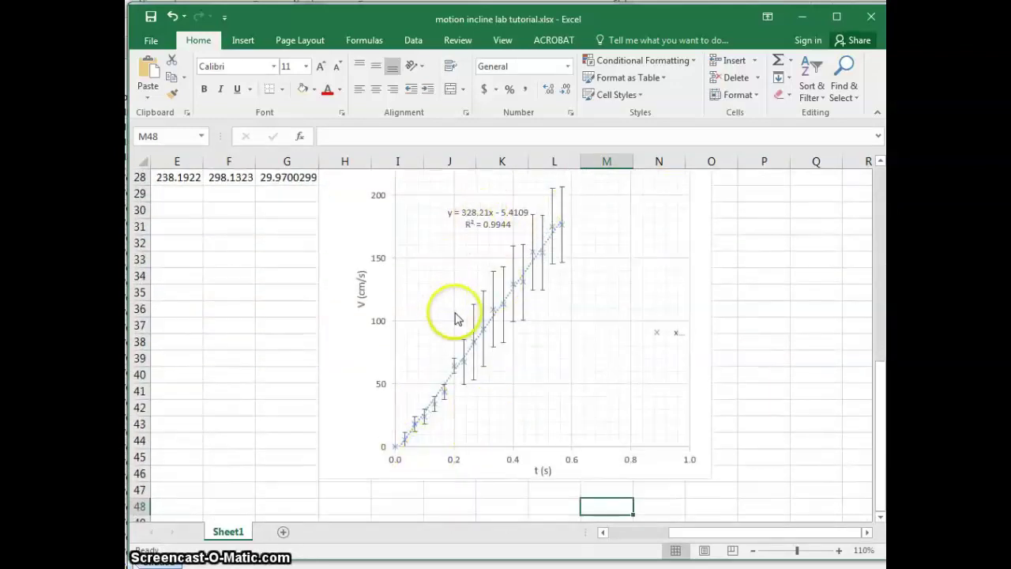
pyautogui.scroll(9, 445, 367)
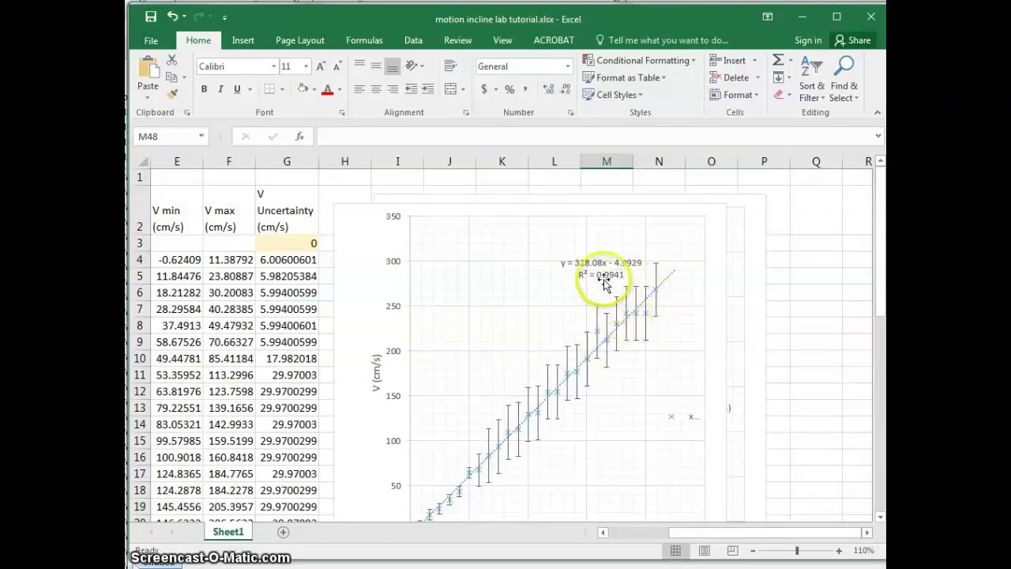
pyautogui.scroll(-5, 582, 327)
pyautogui.scroll(-3, 578, 324)
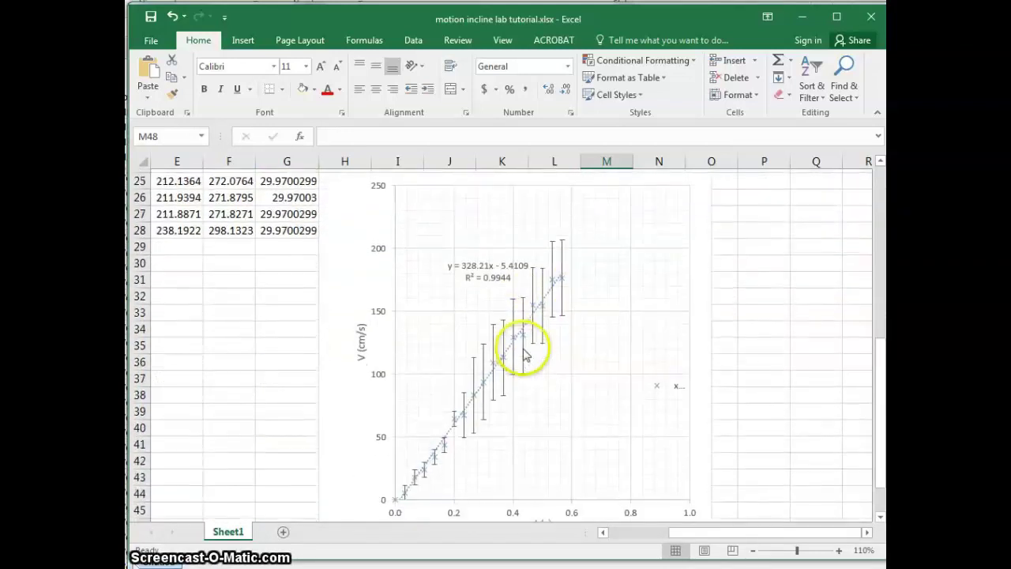
# - Move the duplicate chart slightly up and to the right so it lines up directly beneath the original chart
pyautogui.scroll(1, 476, 284)
pyautogui.click(348, 244)
pyautogui.moveTo(351, 248); pyautogui.dragTo(368, 226)
pyautogui.scroll(5, 368, 232)
pyautogui.scroll(2, 371, 244)
pyautogui.click(375, 289)
pyautogui.scroll(-1, 372, 284)
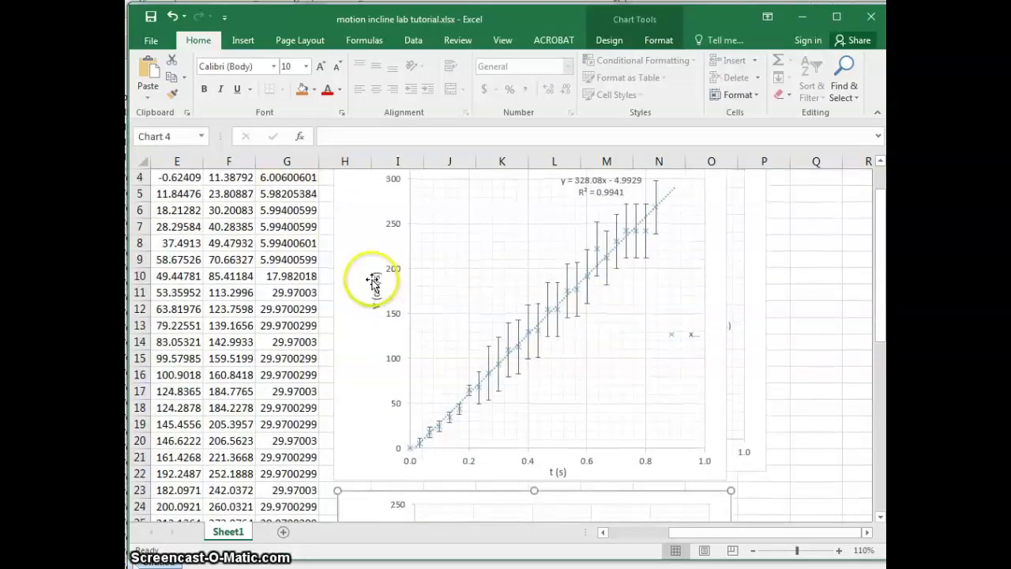
pyautogui.scroll(1, 372, 280)
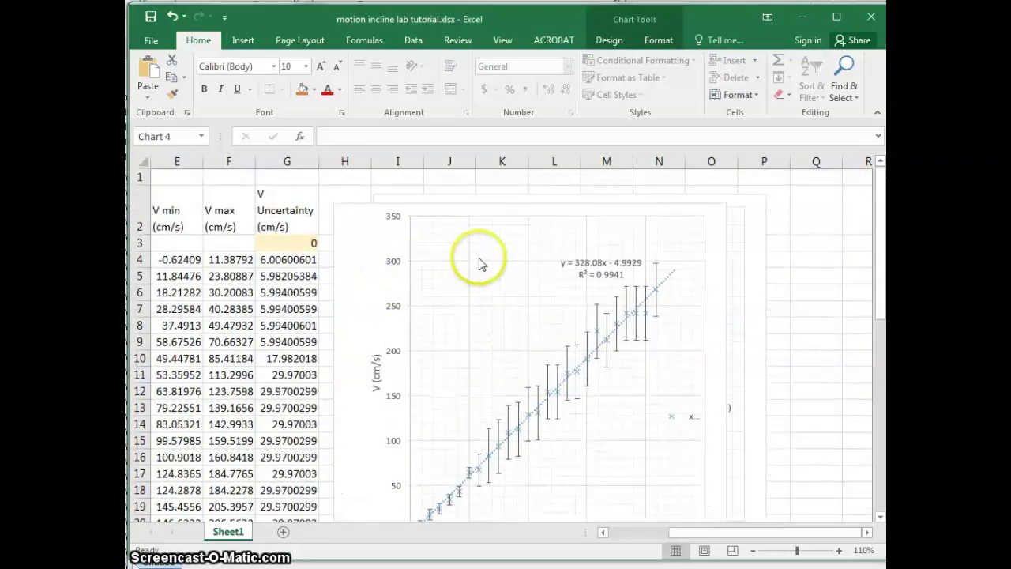
# - Select the slope in the original chart's trendline equation and examine it against the chart's axes, data points and error bars
pyautogui.click(577, 262)
pyautogui.moveTo(600, 259); pyautogui.dragTo(604, 261)
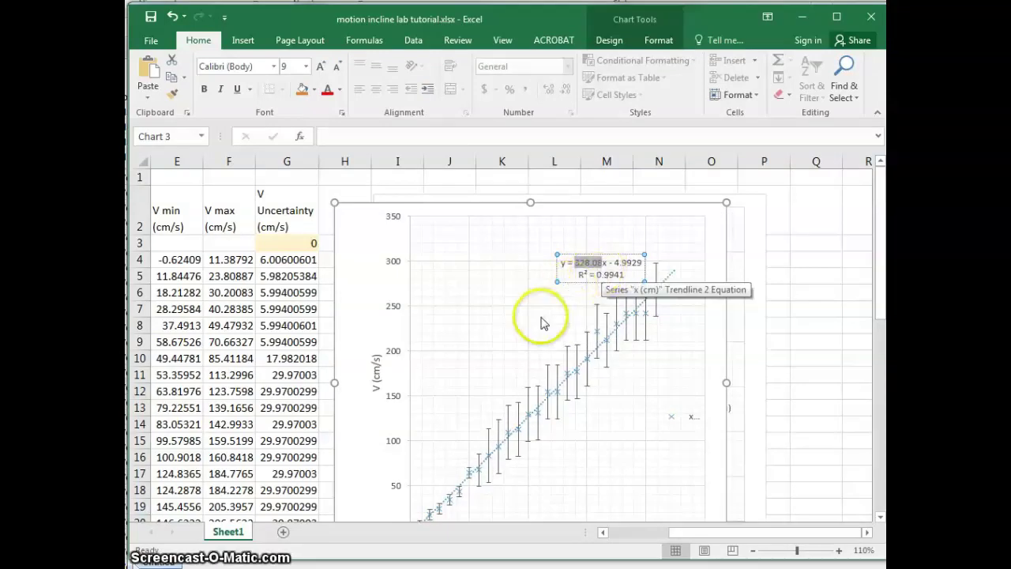
pyautogui.scroll(-1, 543, 319)
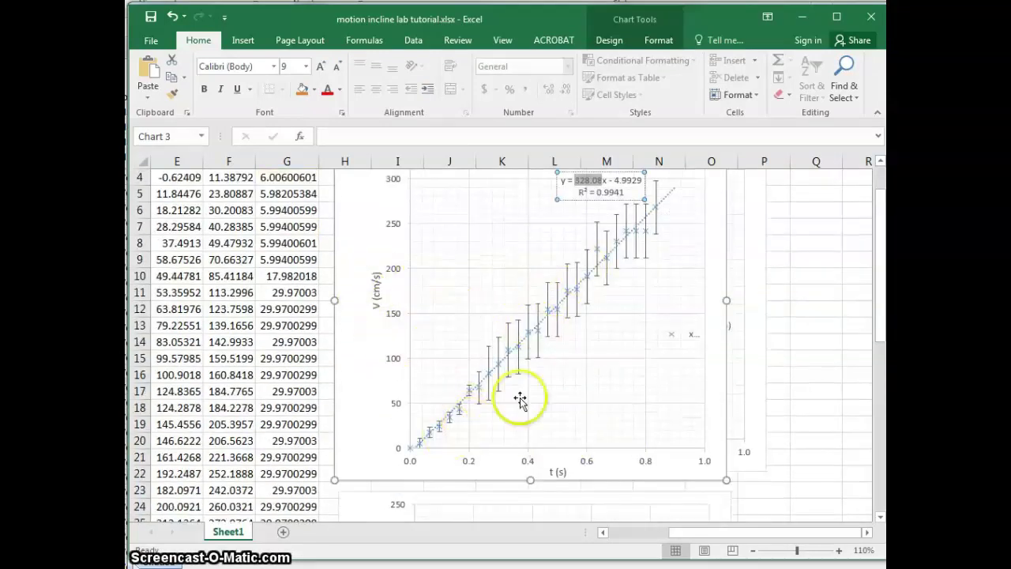
pyautogui.scroll(1, 582, 245)
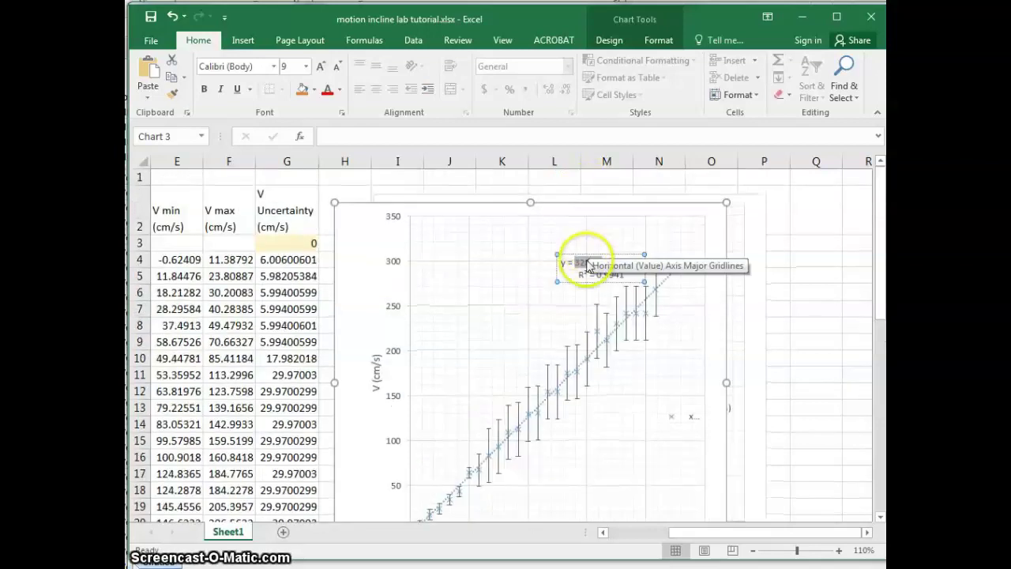
pyautogui.scroll(-1, 703, 489)
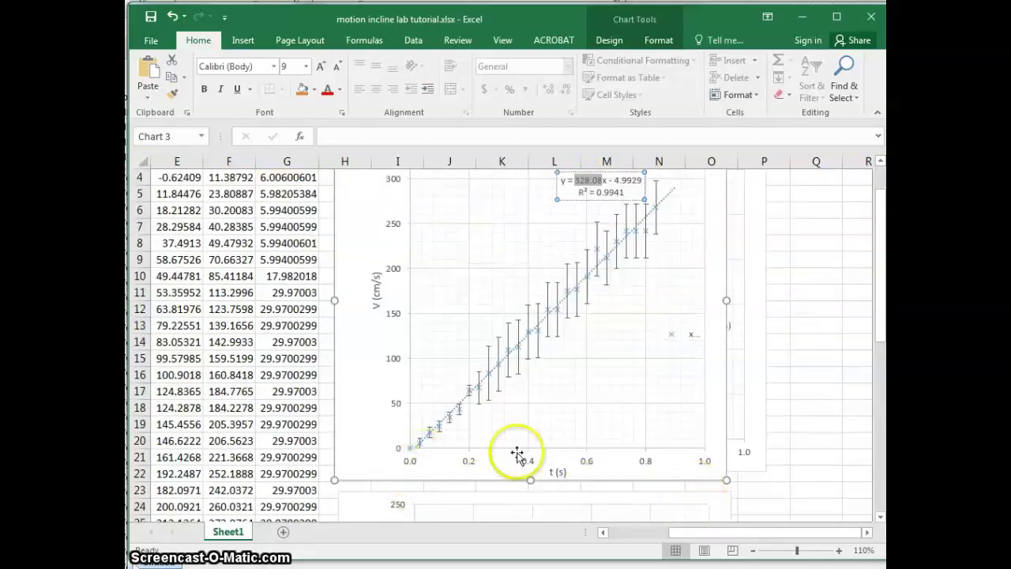
pyautogui.scroll(1, 707, 459)
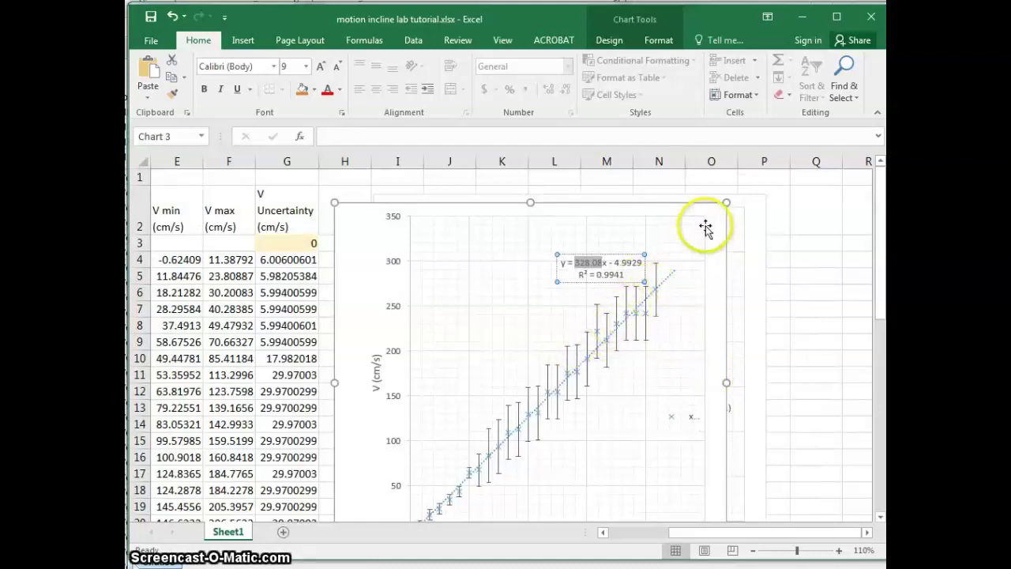
pyautogui.scroll(-1, 505, 431)
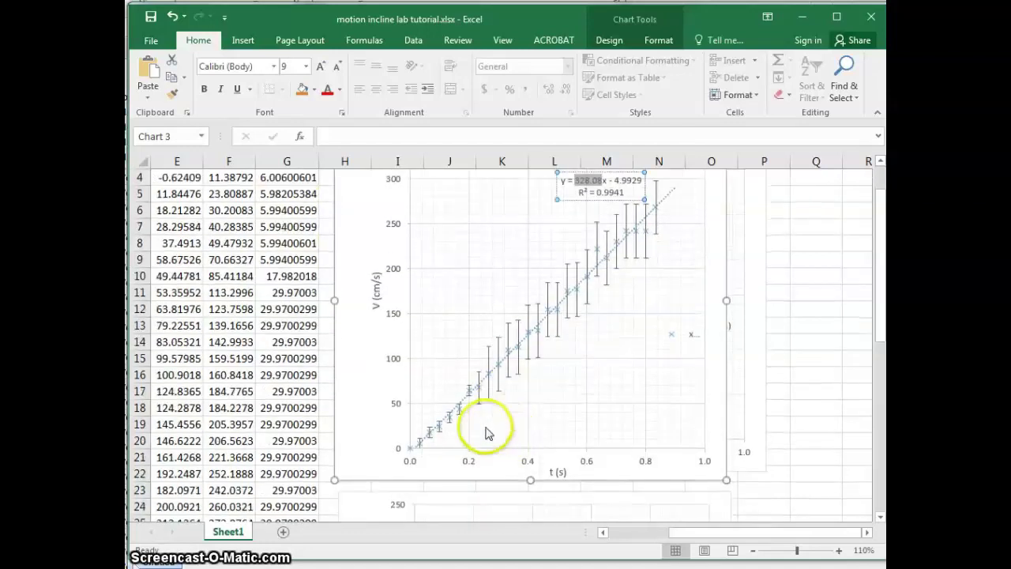